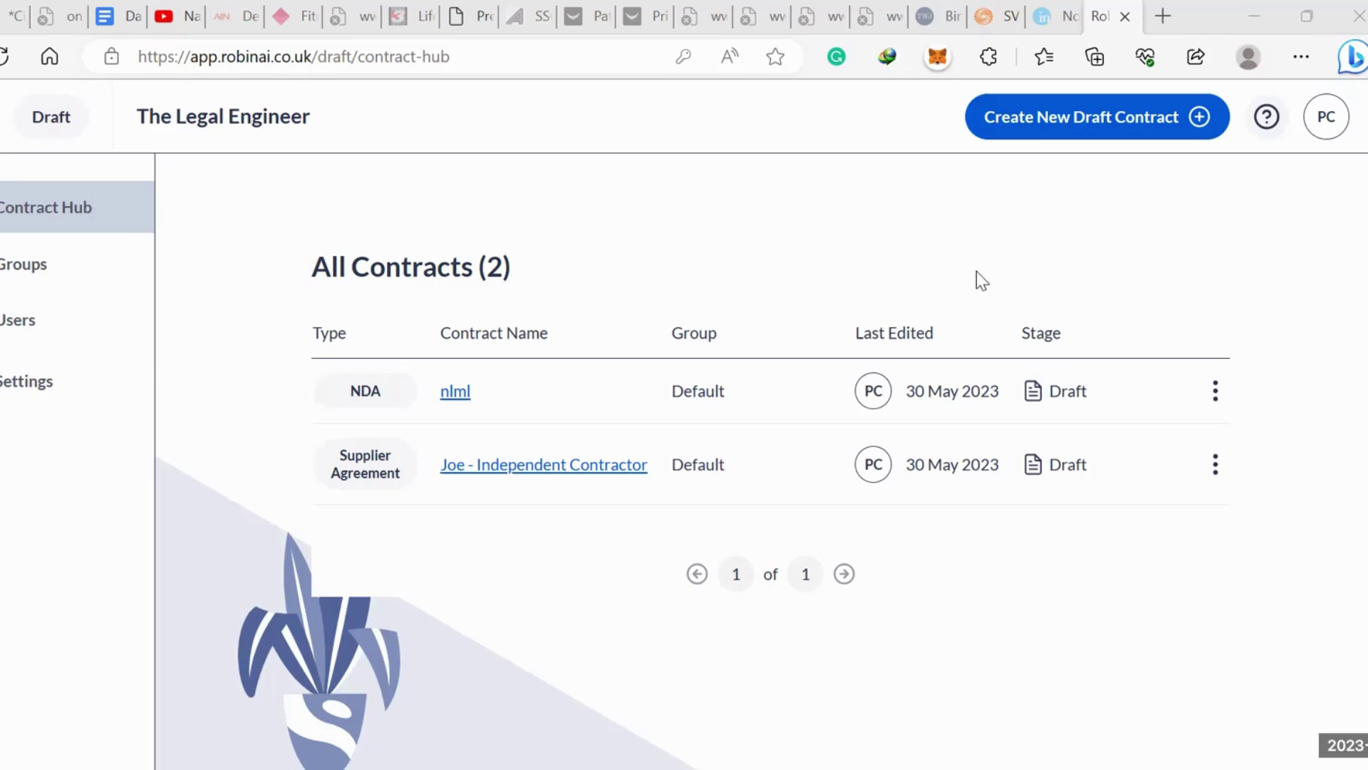
Step: Start a new draft contract, browse the contract types, then dismiss the draft form without creating one
click(1072, 136)
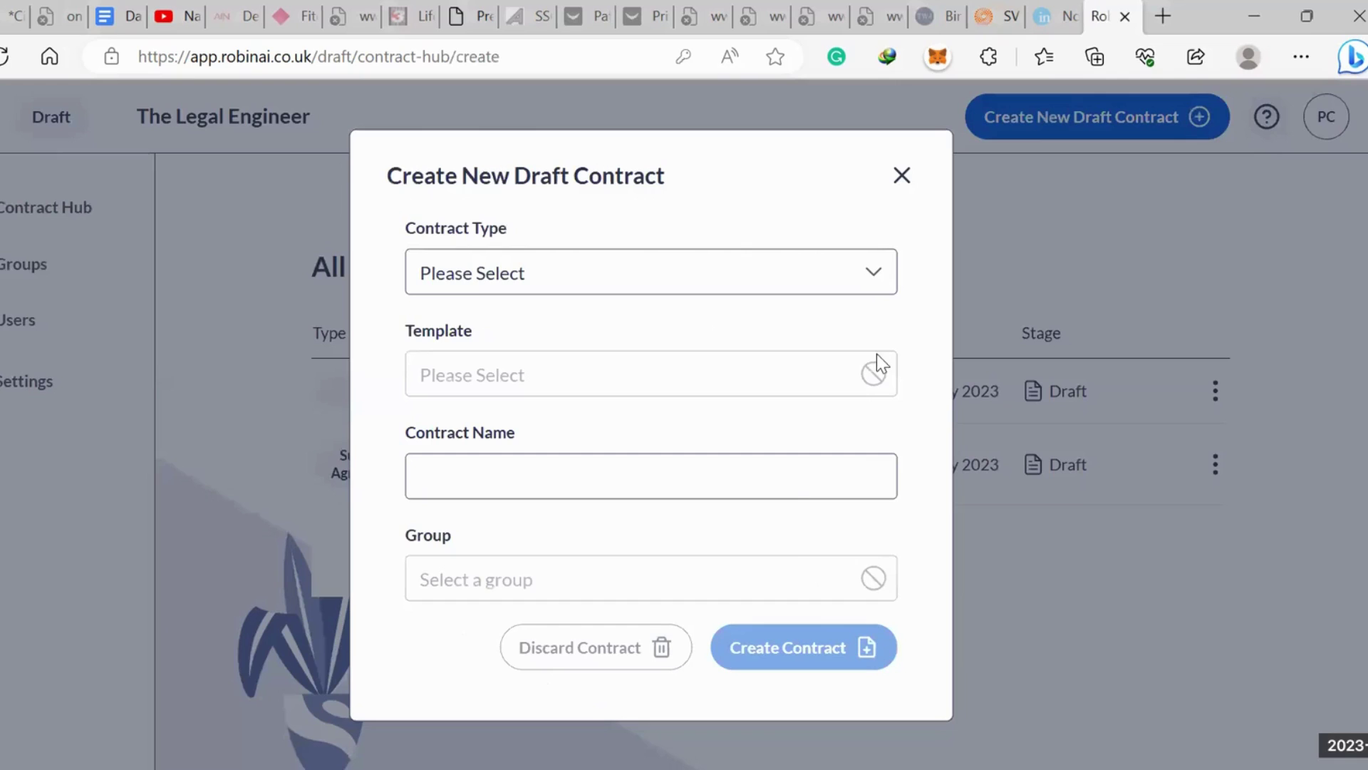
click(766, 275)
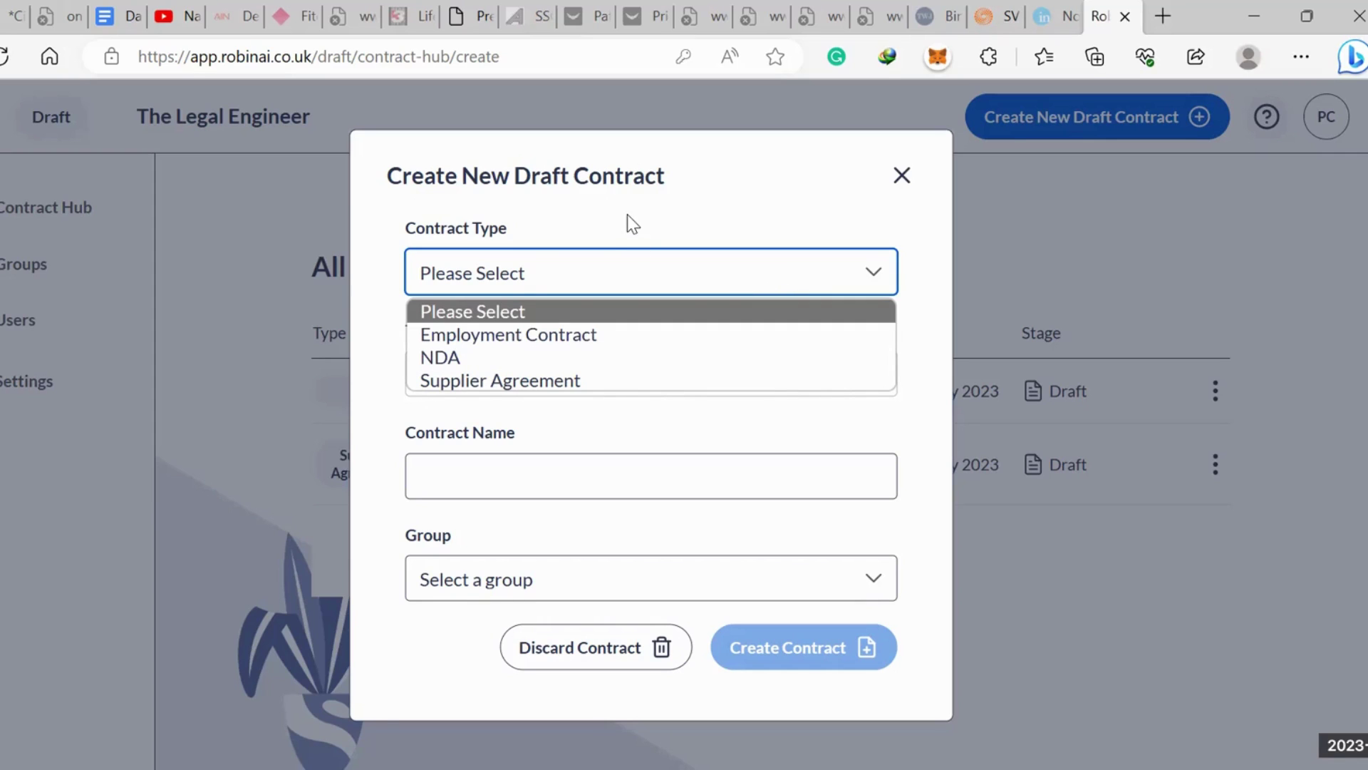
click(905, 176)
click(905, 177)
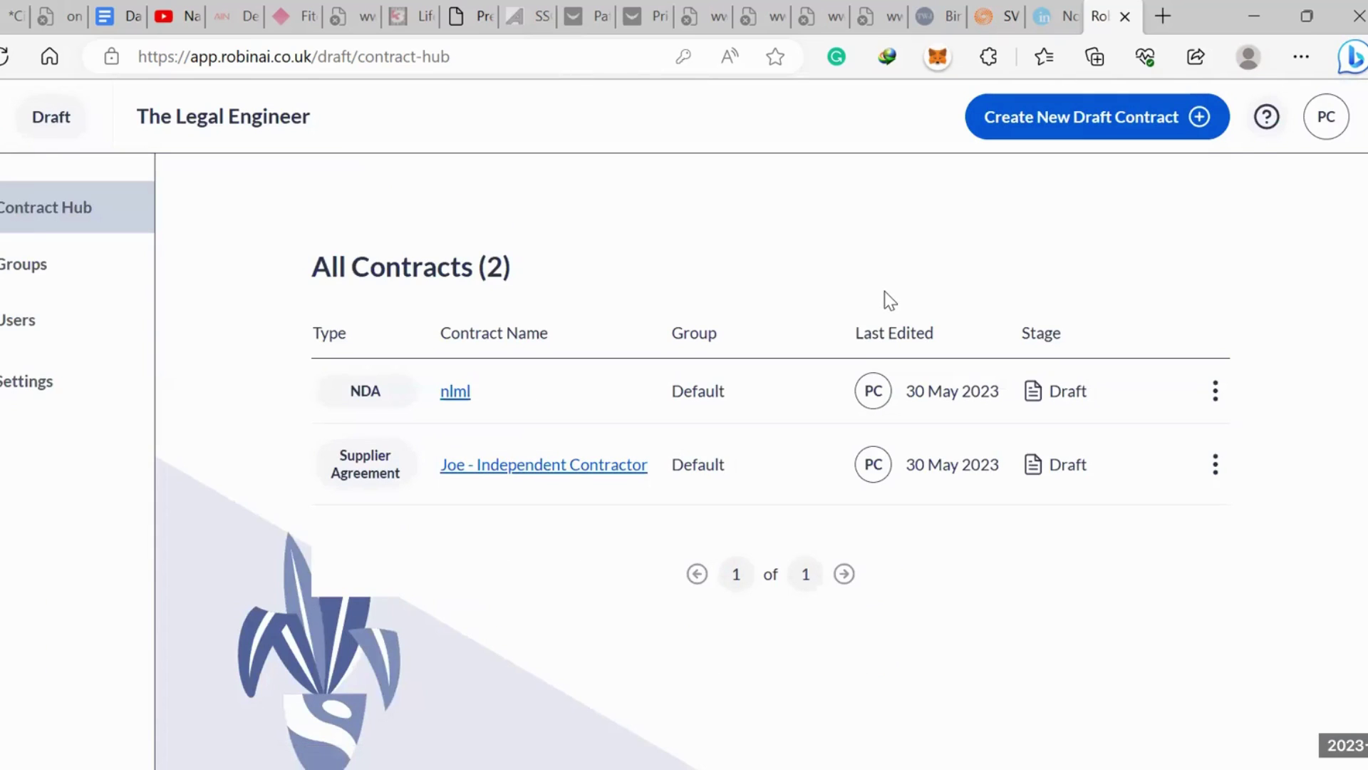
Step: Switch to the Review workspace and scroll through its four In Review contracts
click(62, 114)
click(65, 209)
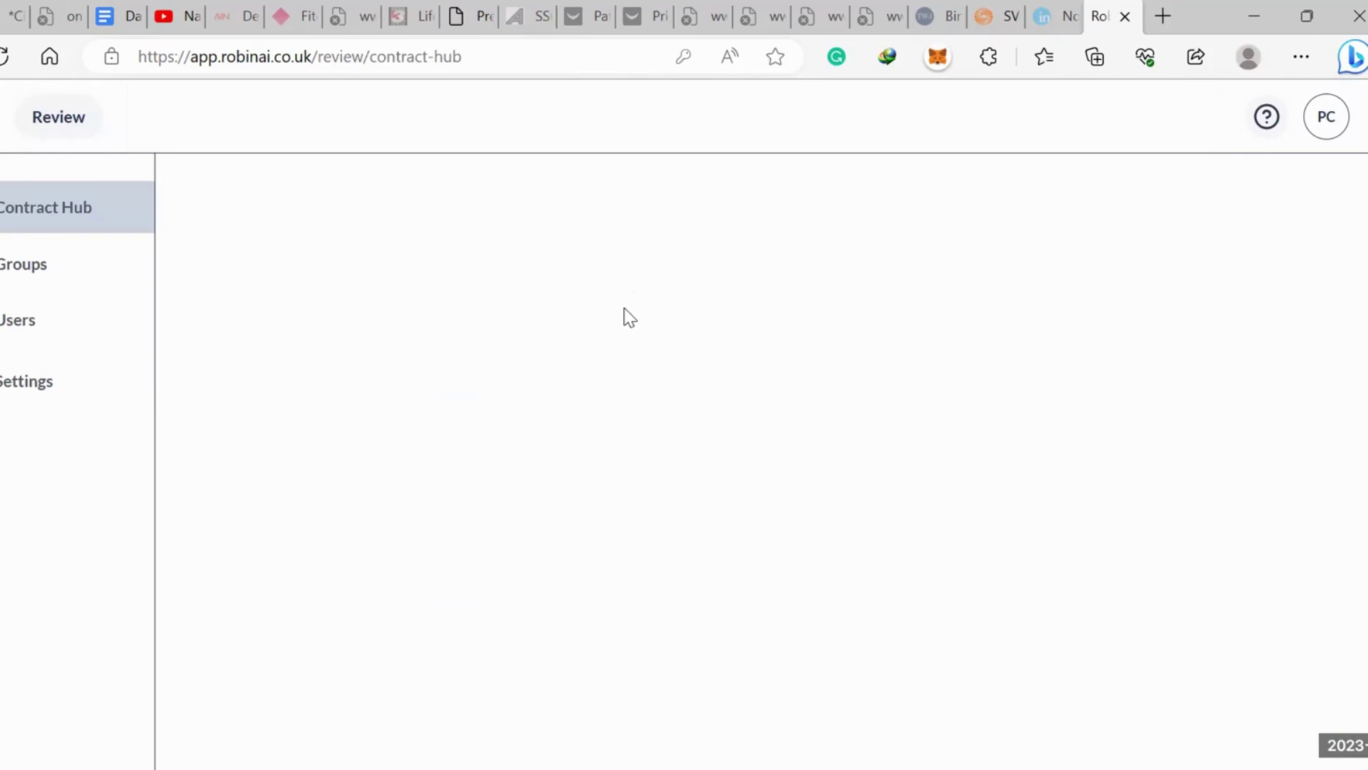
scroll(651, 406, down, 1)
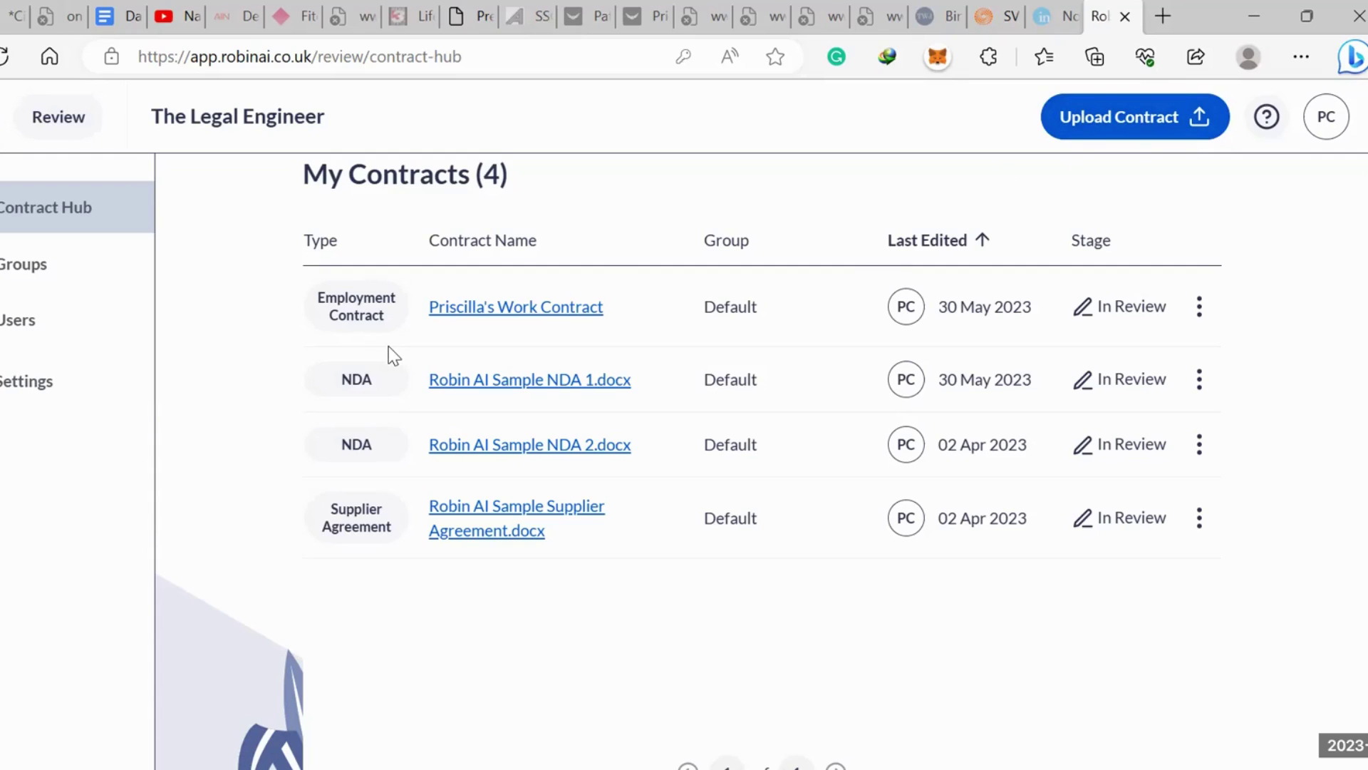
click(90, 133)
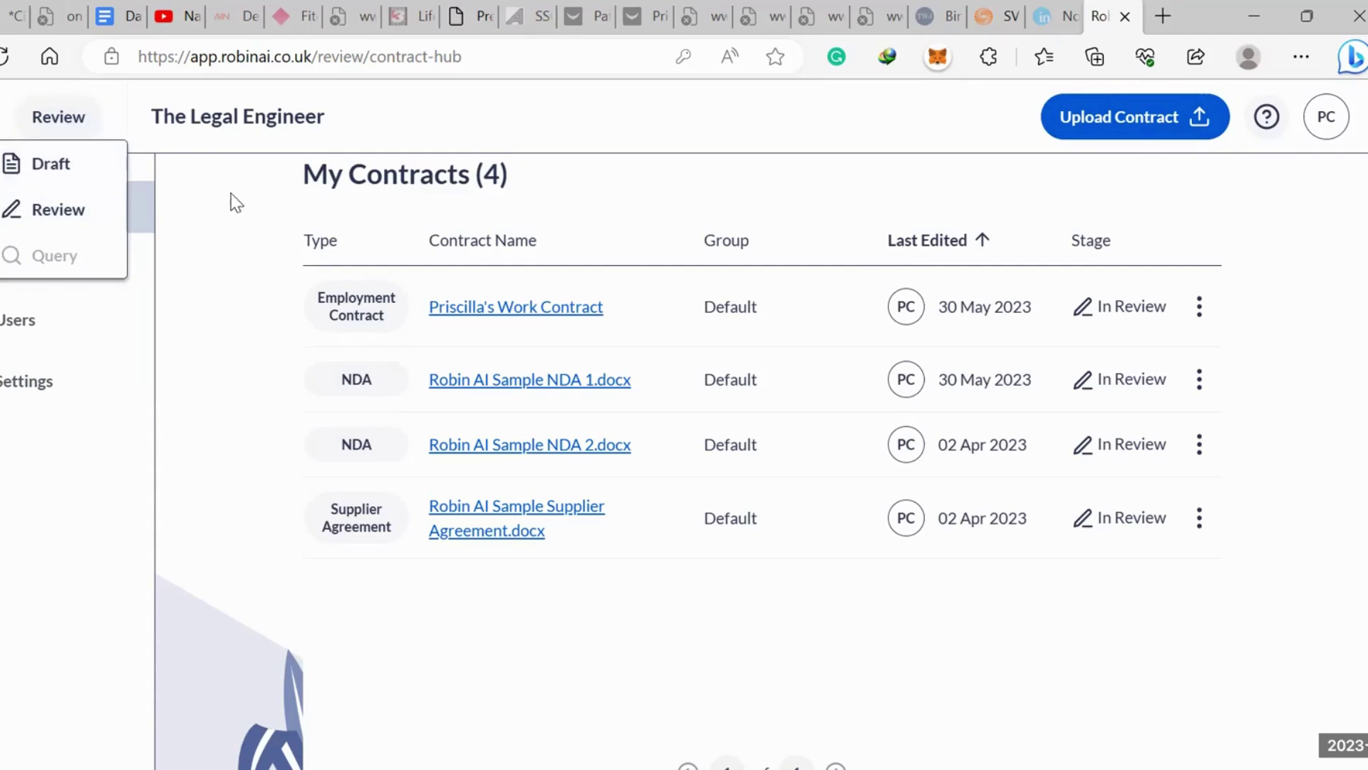
click(430, 215)
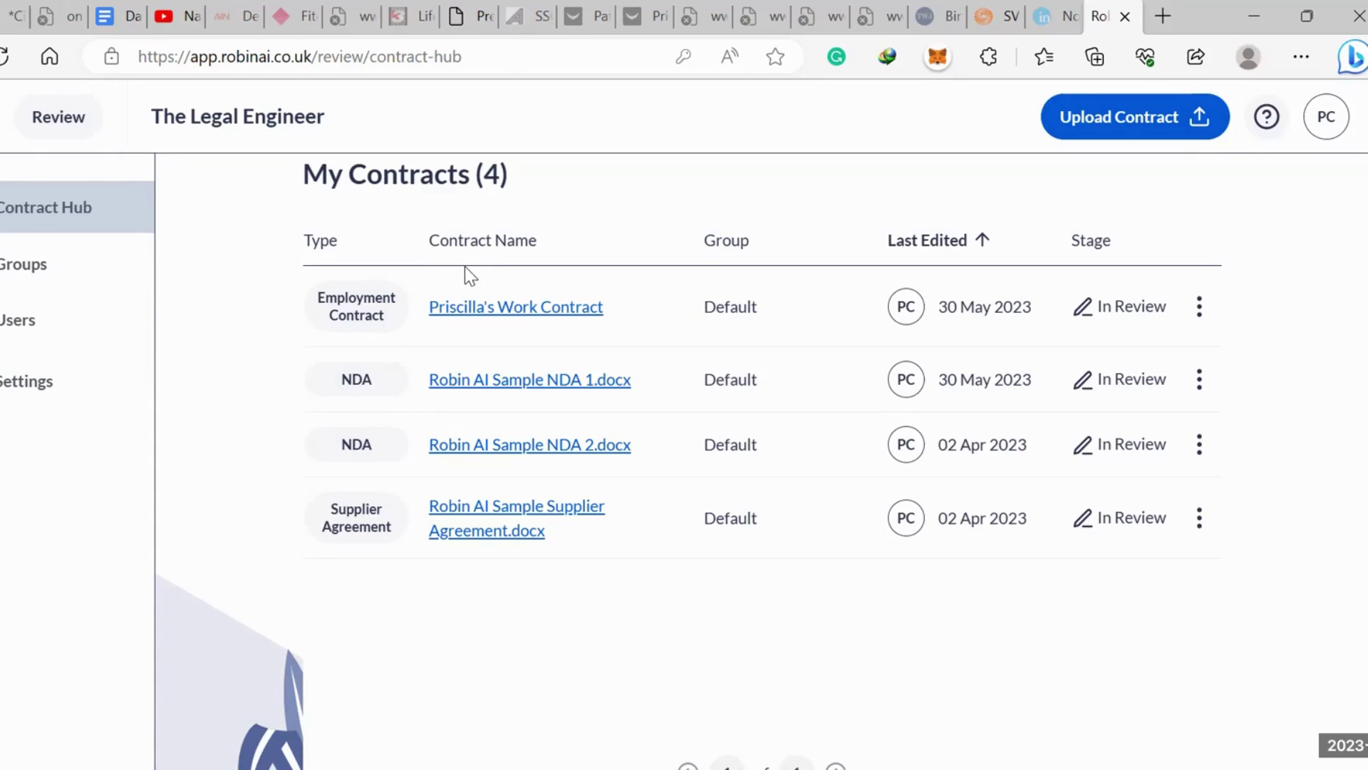
Step: Open Robin AI Sample Supplier Agreement.docx and dismiss the playbook resizing tip
click(510, 503)
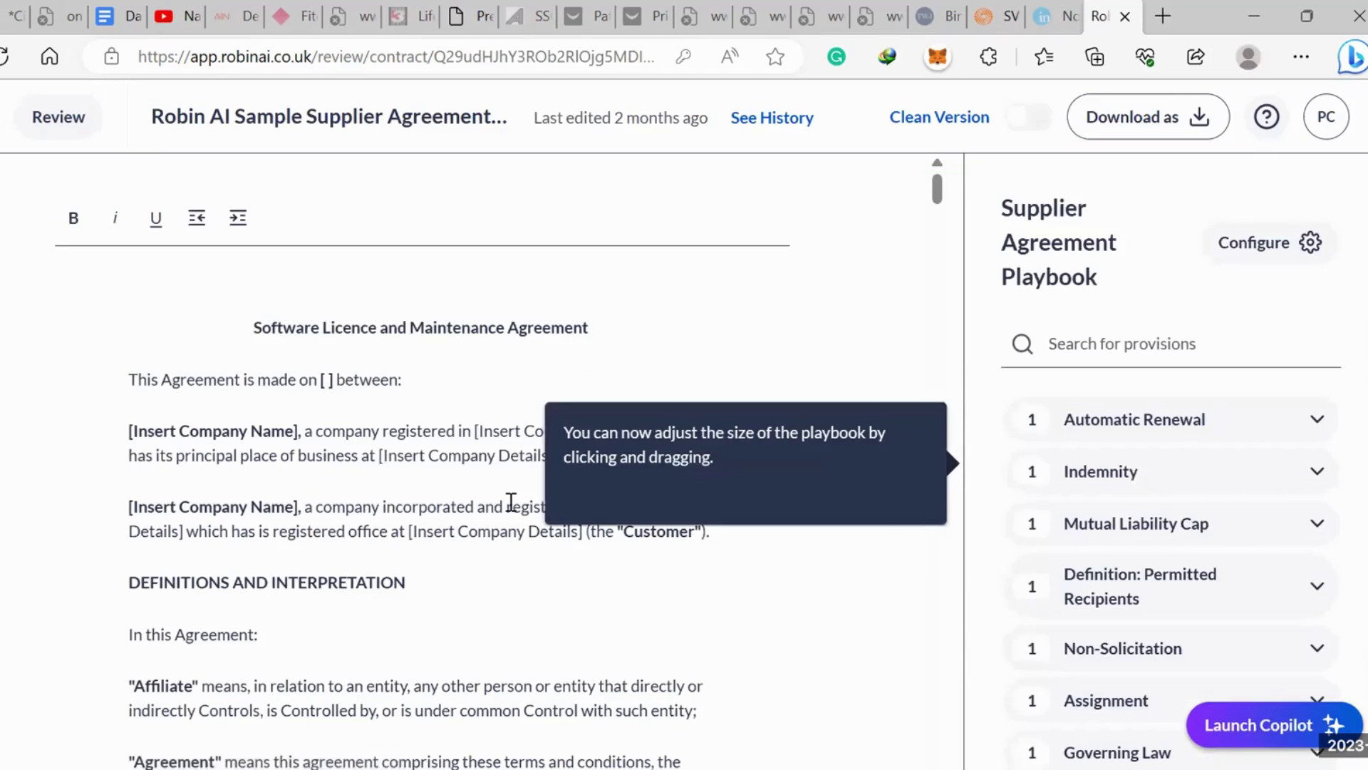
scroll(360, 448, down, 3)
scroll(359, 448, down, 10)
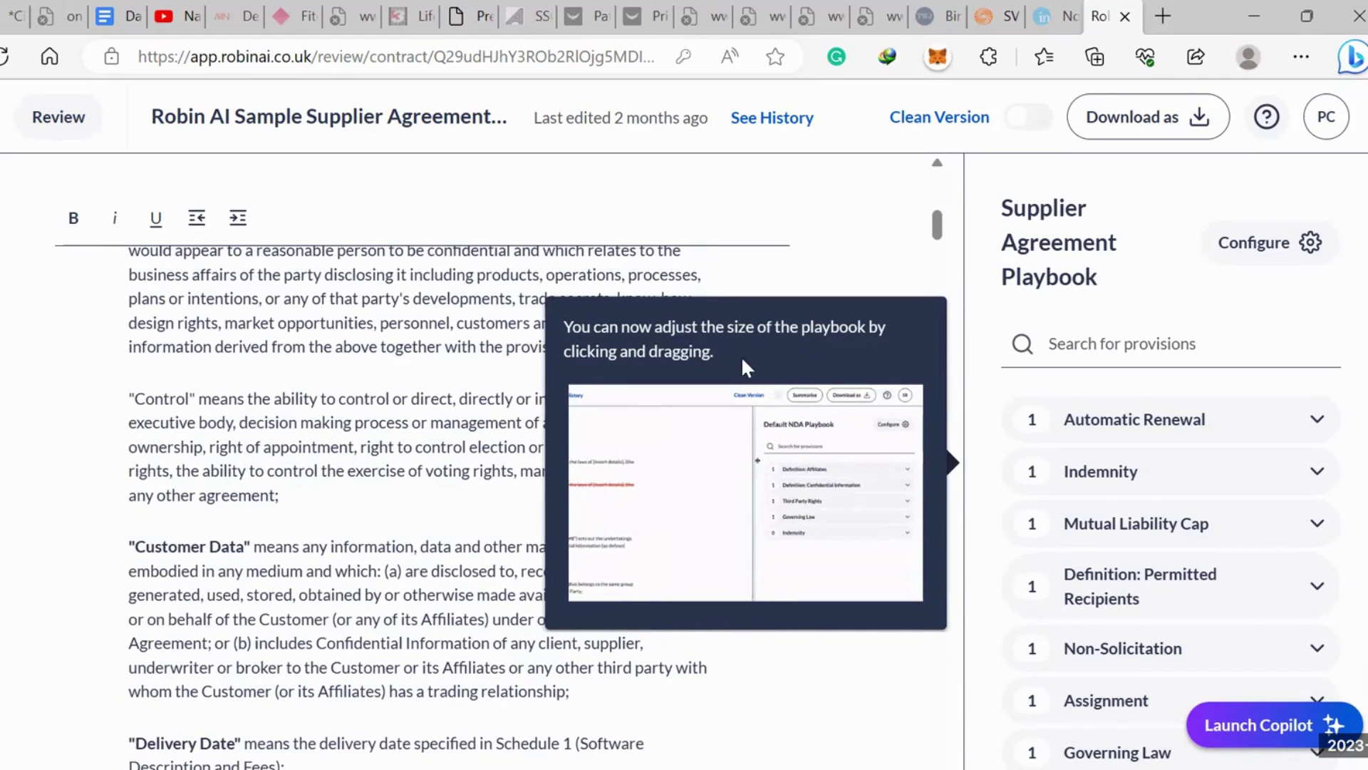
click(979, 400)
Step: Expand Automatic Renewal in the Supplier Agreement Playbook to see clause 1.2's strike-out recommendation
scroll(1092, 332, down, 1)
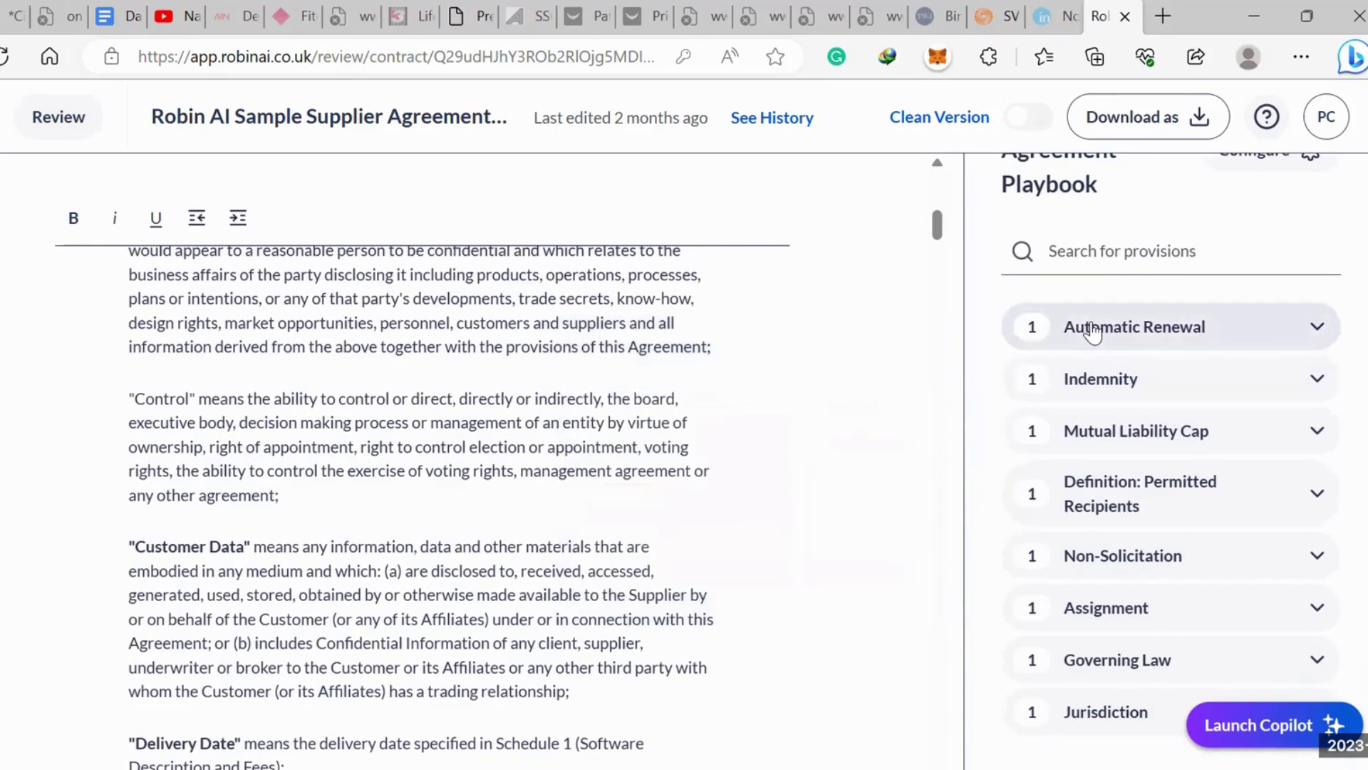
scroll(1112, 342, up, 1)
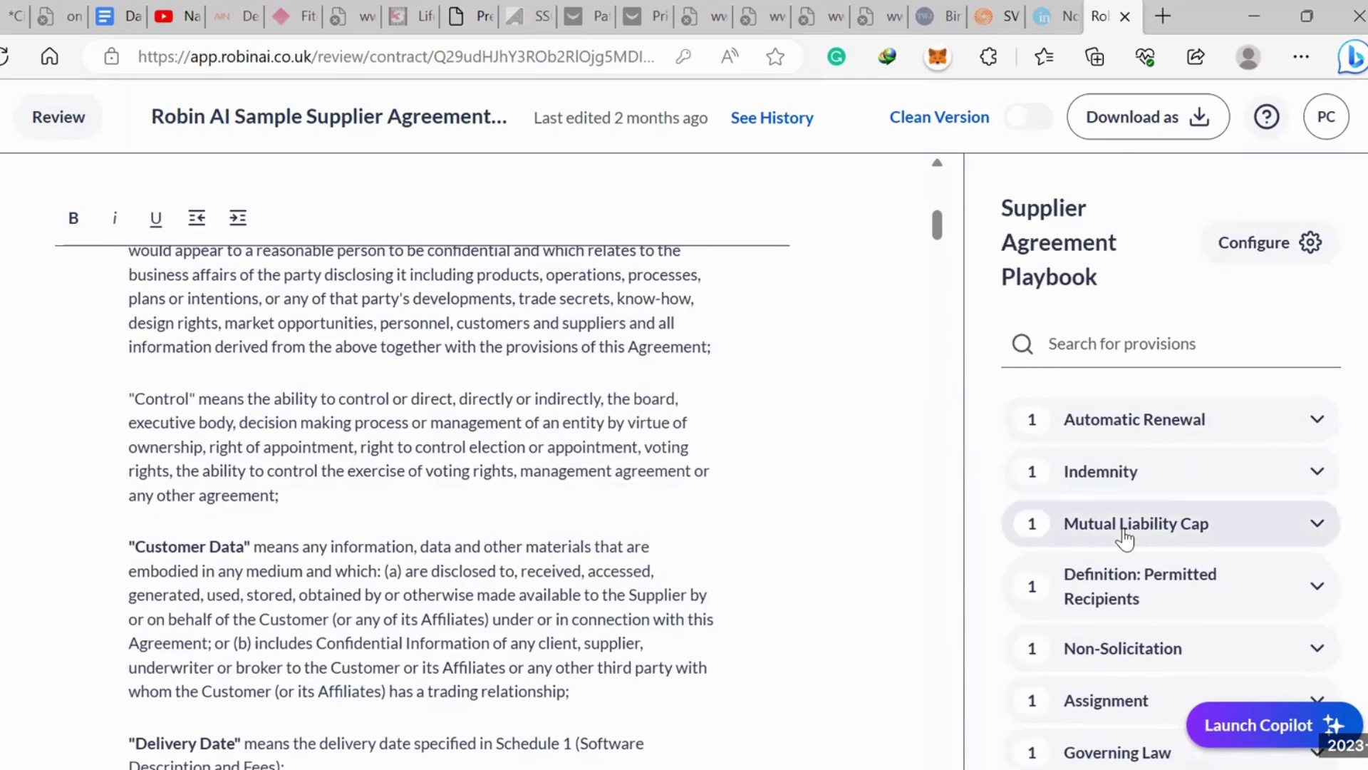
scroll(1146, 513, down, 1)
click(1168, 335)
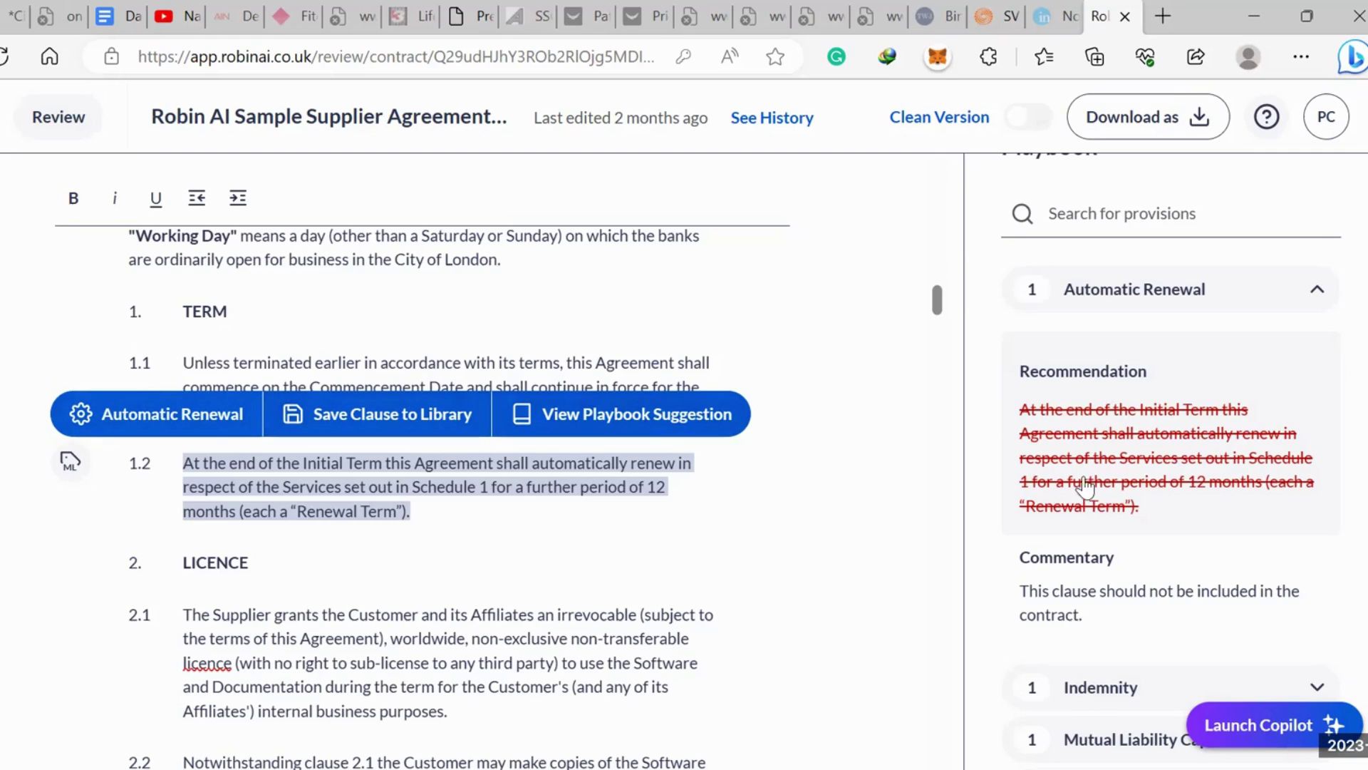
Step: Apply the Automatic Renewal recommendation, deleting clause 1.2 as a tracked strike-out
click(1042, 456)
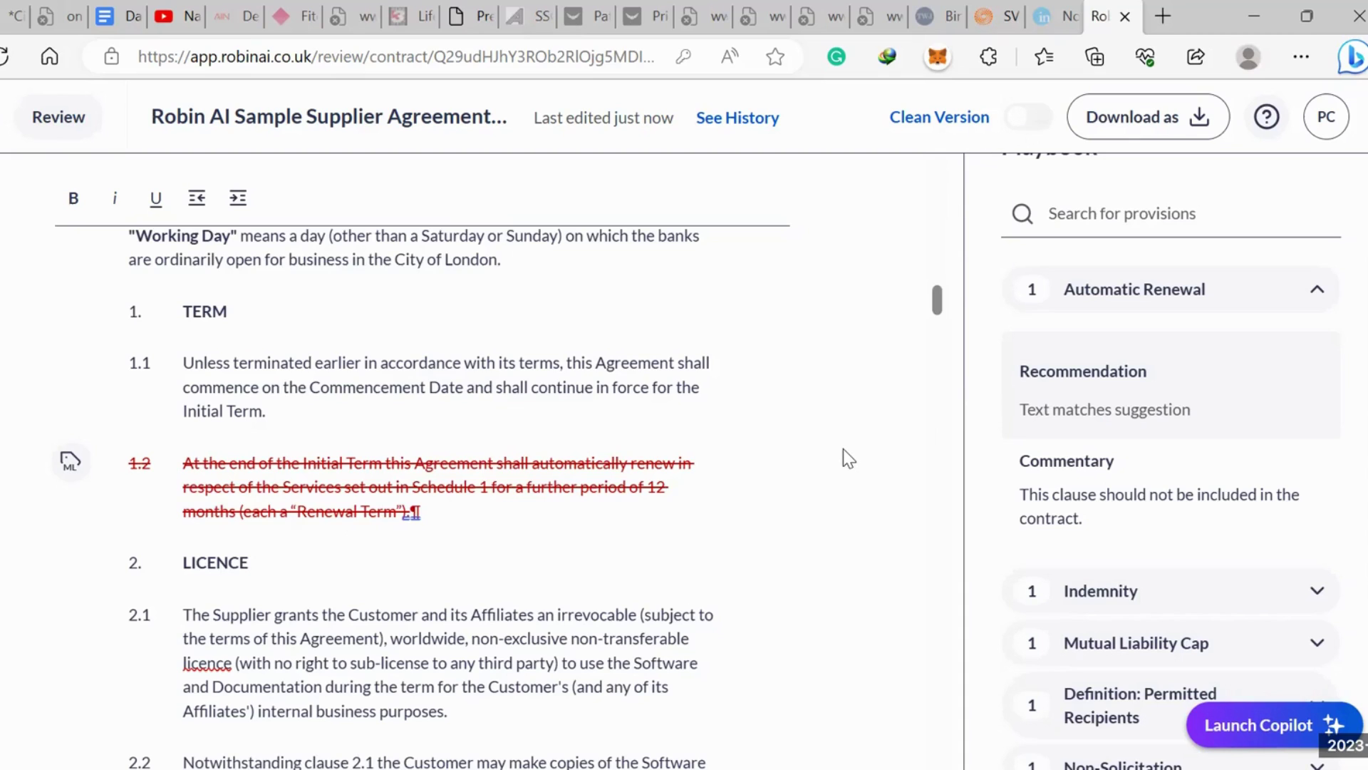
scroll(1067, 393, down, 2)
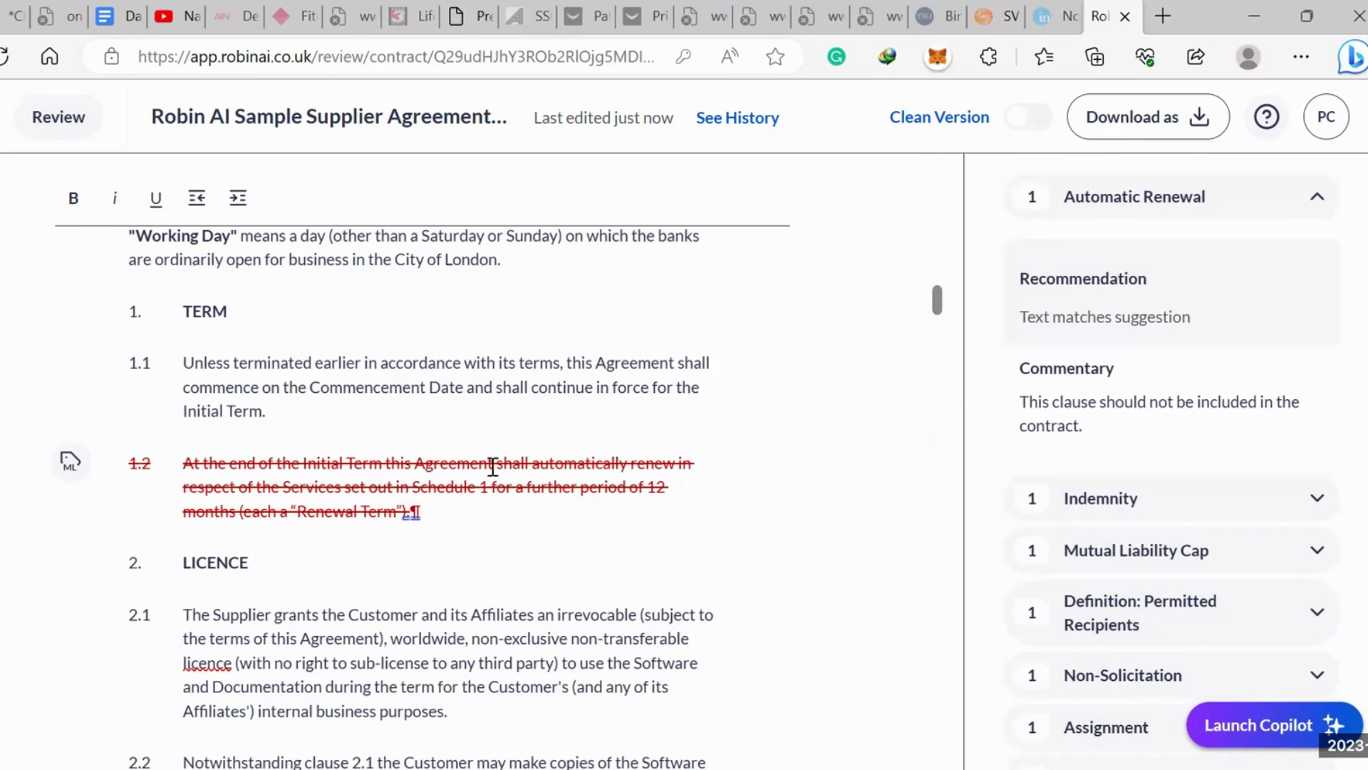
scroll(1144, 377, down, 2)
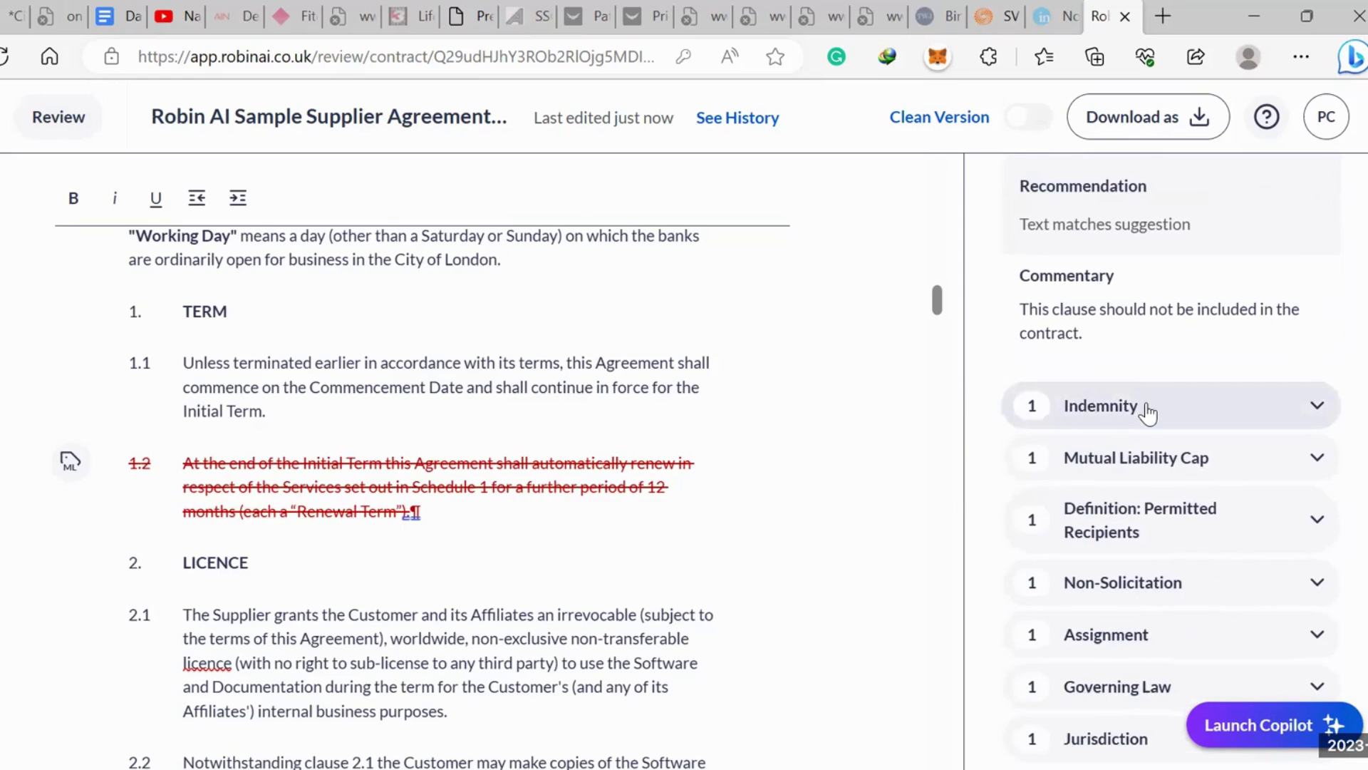
Step: Check the Indemnity and Mutual Liability Cap guidance, confirming clause 6.2 already matches
click(1147, 407)
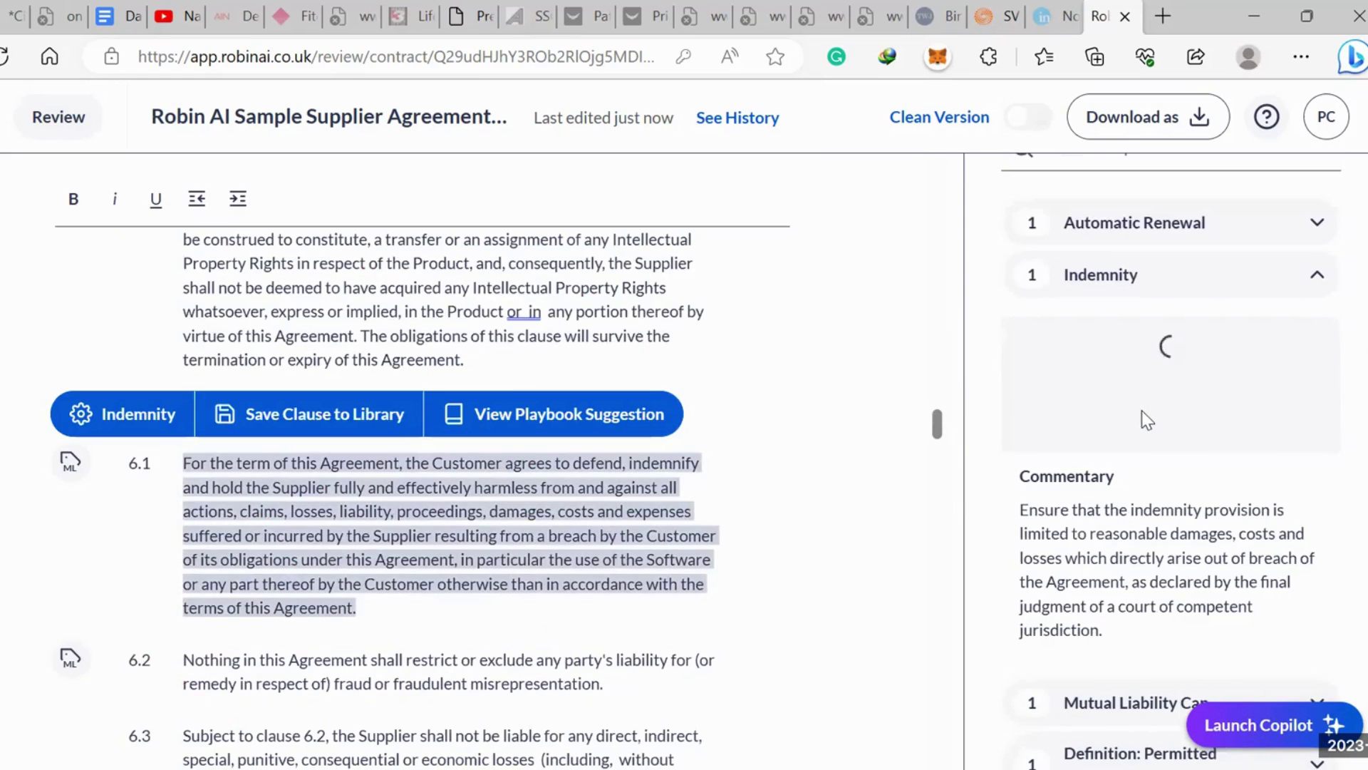
scroll(1116, 513, down, 2)
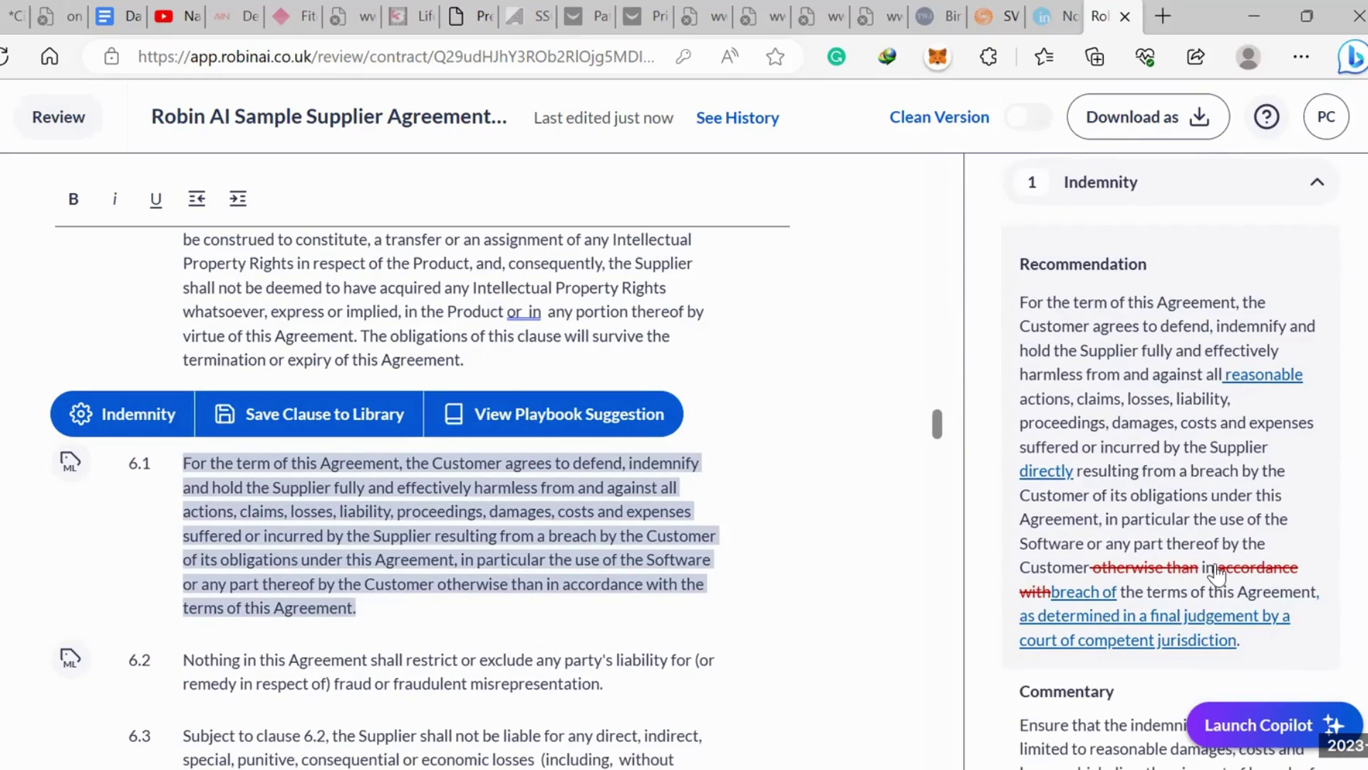
scroll(1190, 562, down, 3)
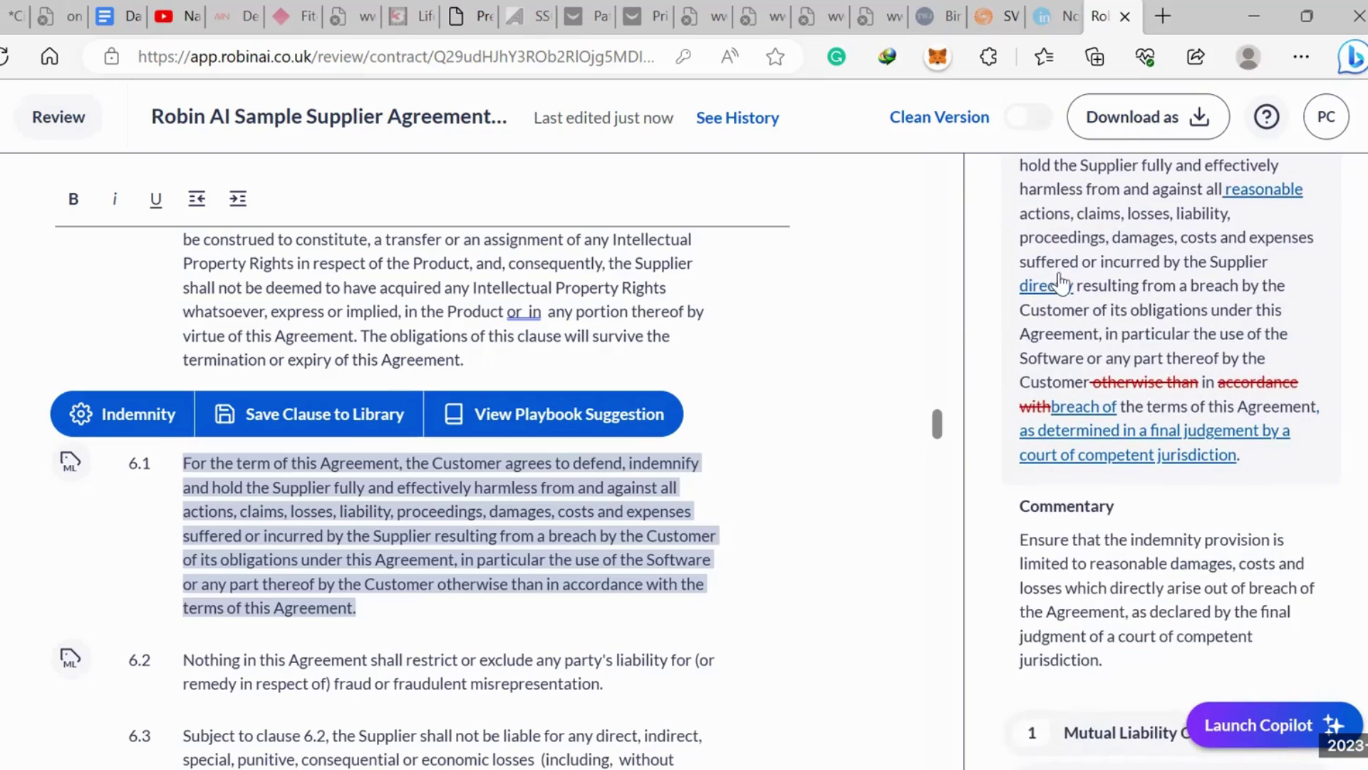
scroll(1097, 566, down, 2)
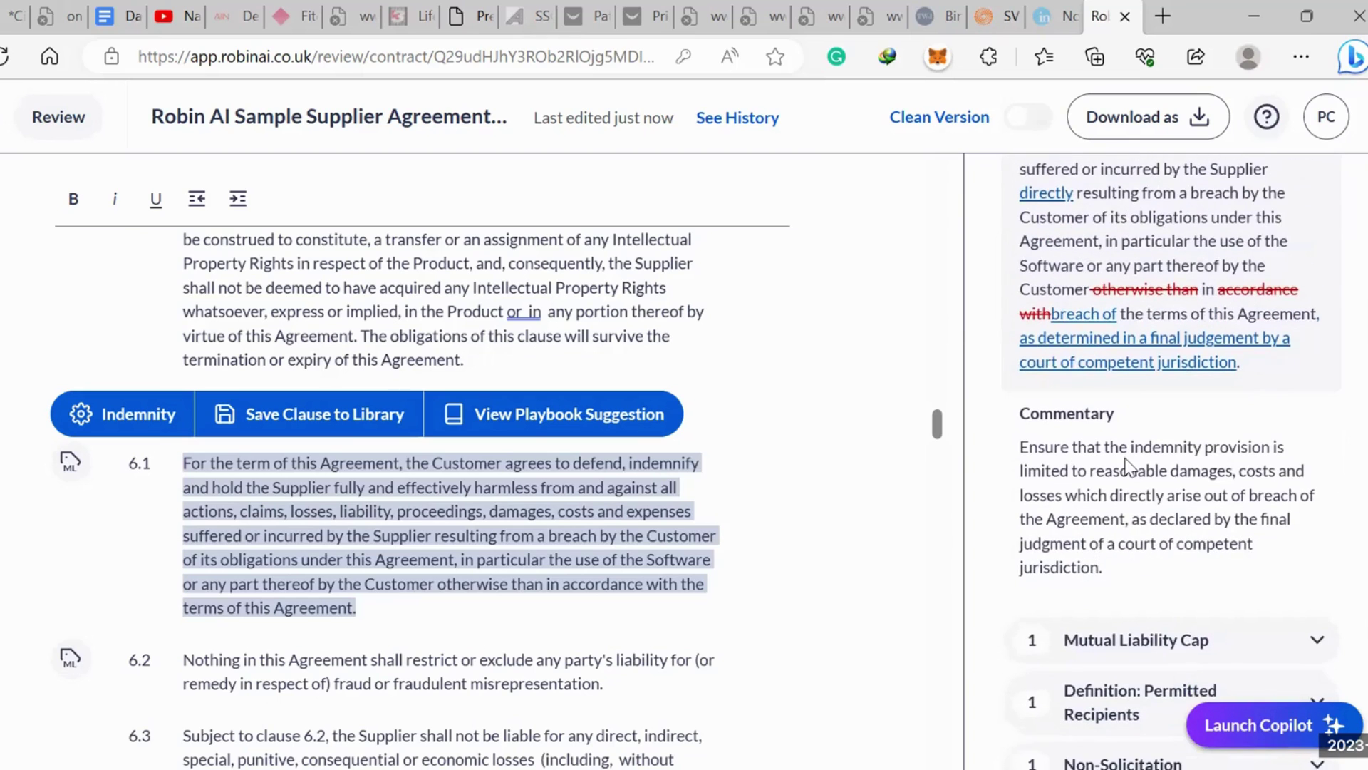
scroll(1097, 499, down, 3)
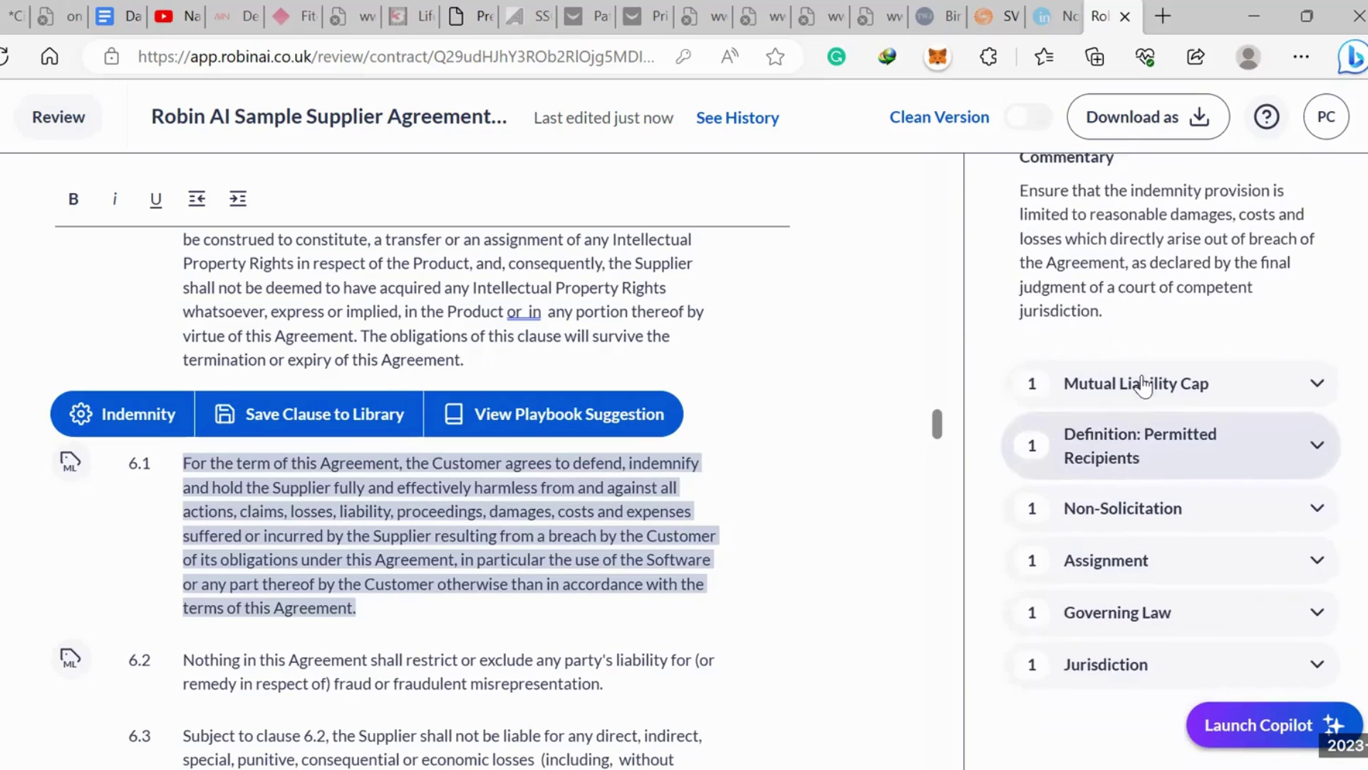
click(1143, 384)
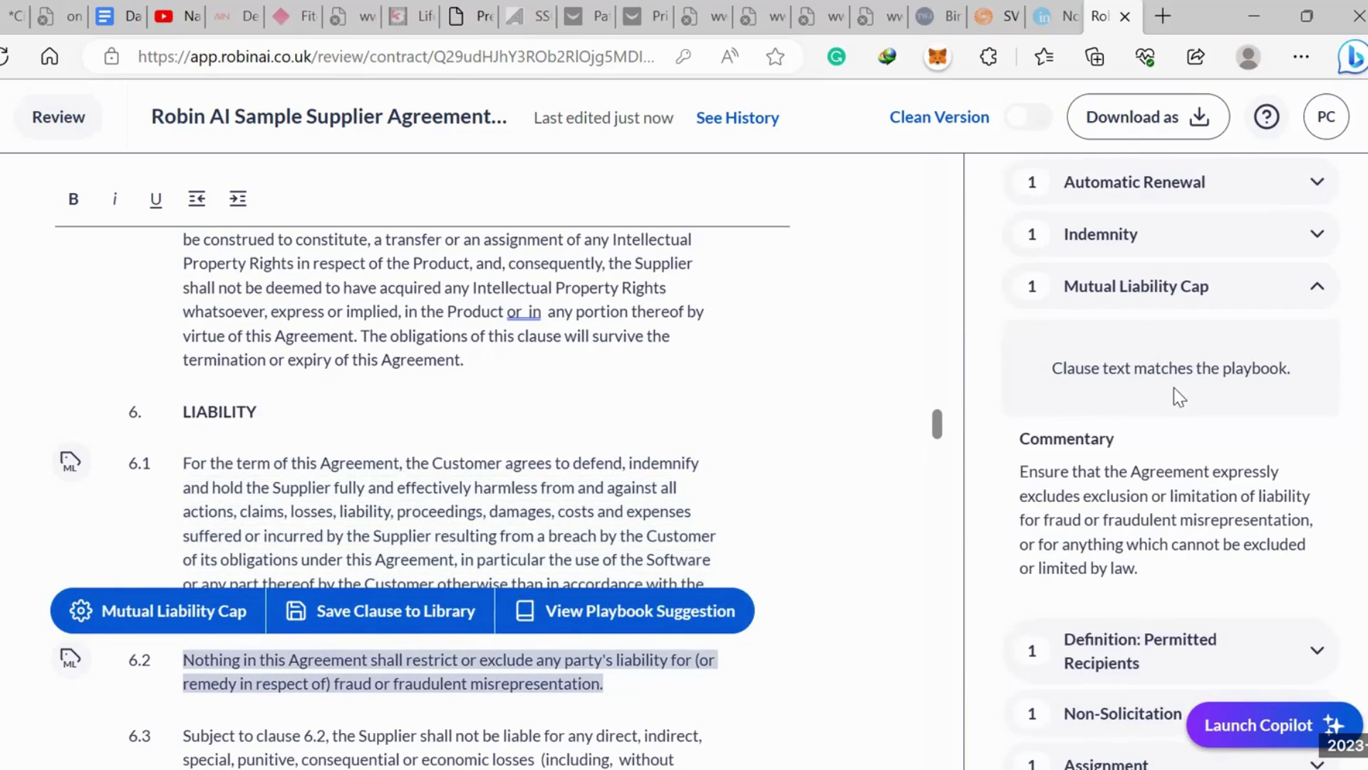
Step: Expand Definition: Permitted Recipients to see clause 7.1's officers, contractors and agents recommendation
scroll(1177, 396, down, 1)
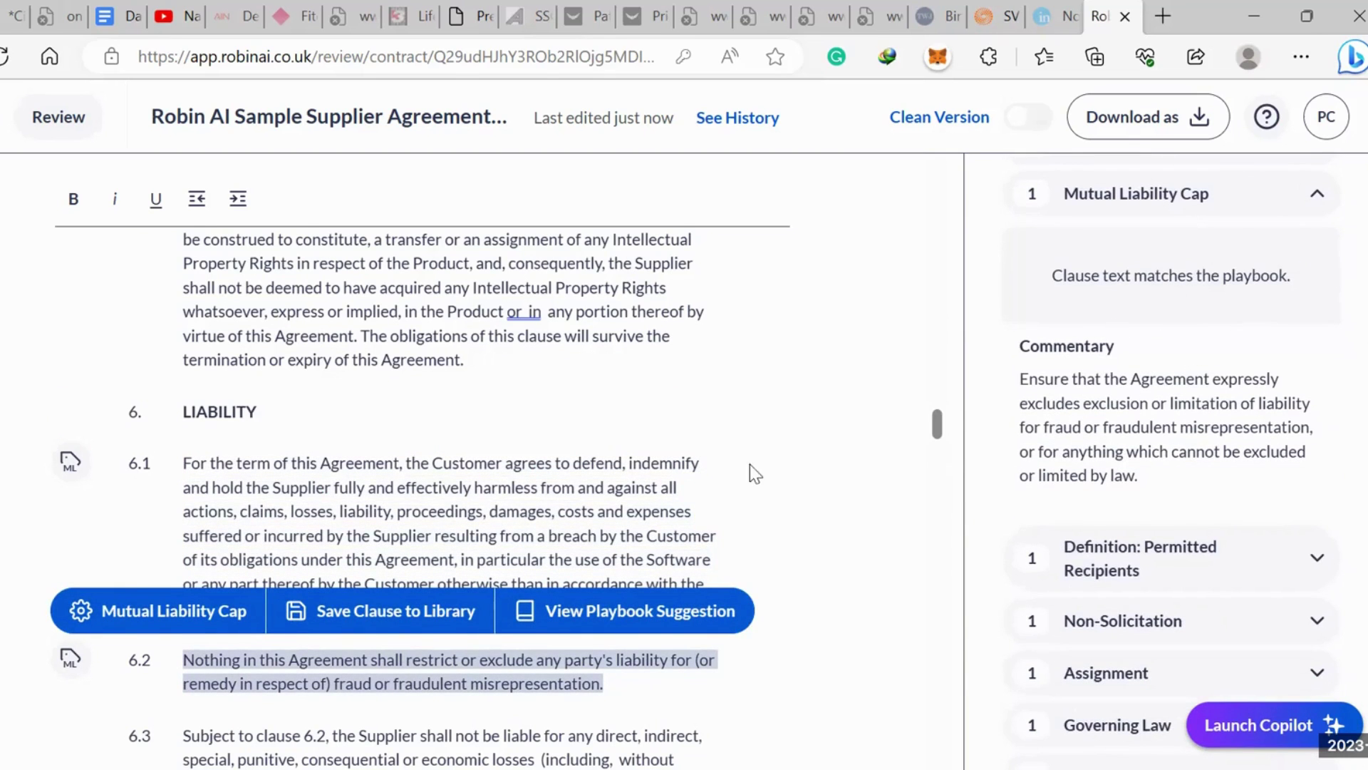
scroll(749, 464, down, 3)
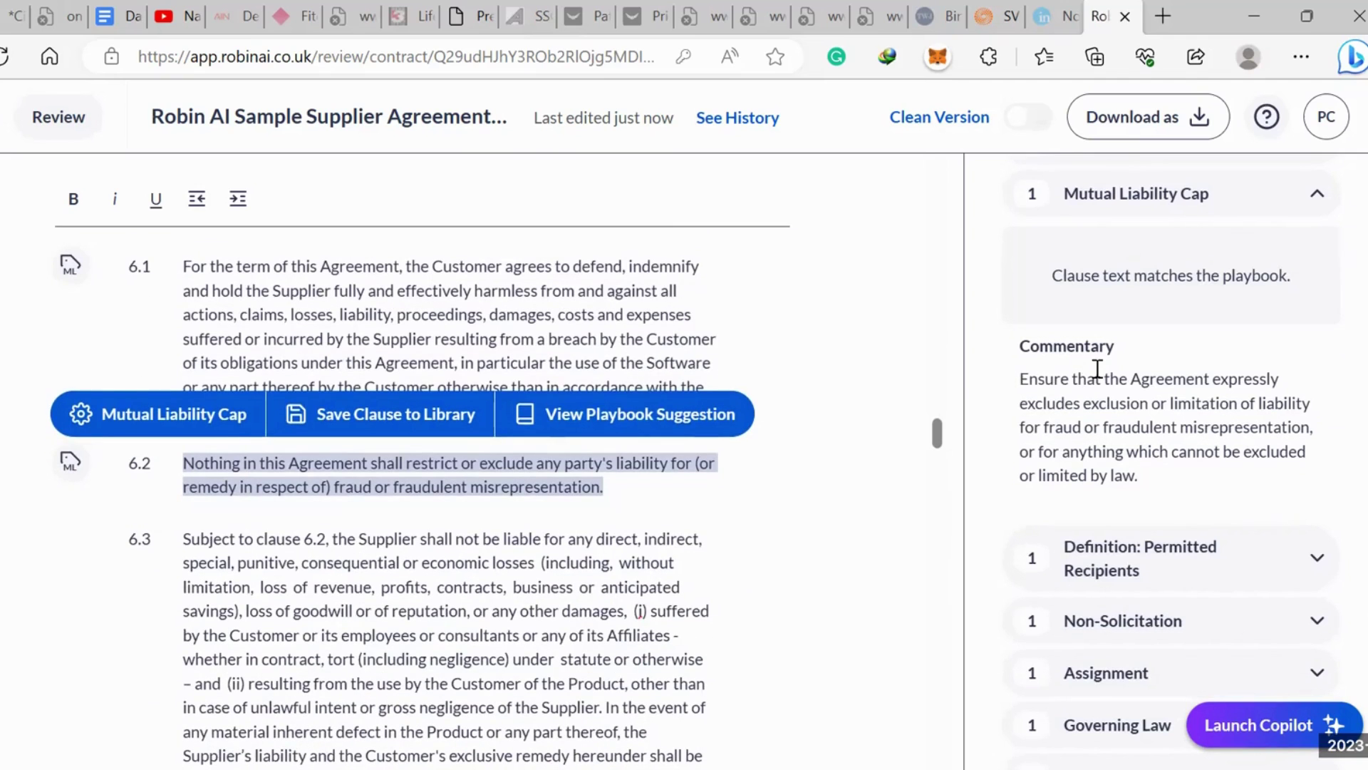
scroll(1098, 368, down, 1)
scroll(1097, 362, down, 1)
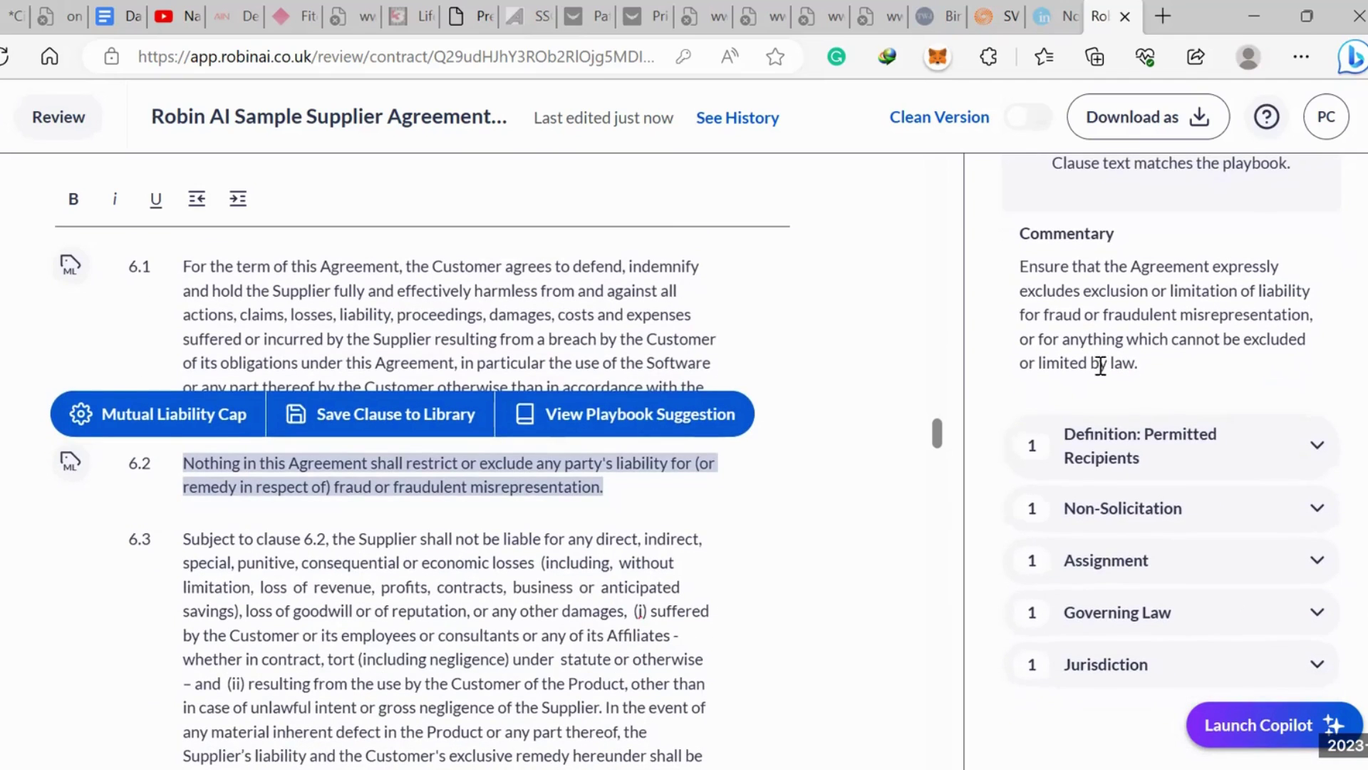
click(1134, 443)
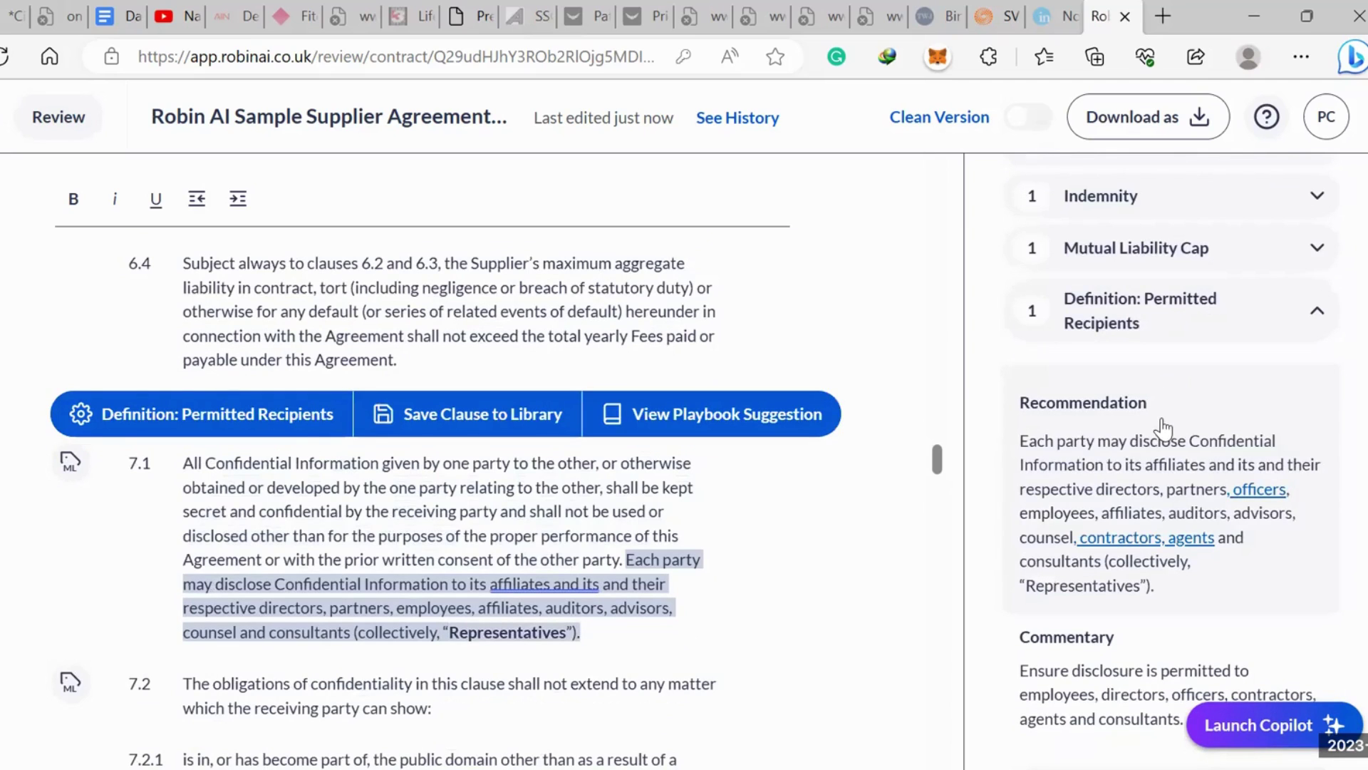
Step: Open the Jurisdiction recommendation for clause 21.1, replacing Zurich, Switzerland with the State of New York
scroll(1164, 430, down, 2)
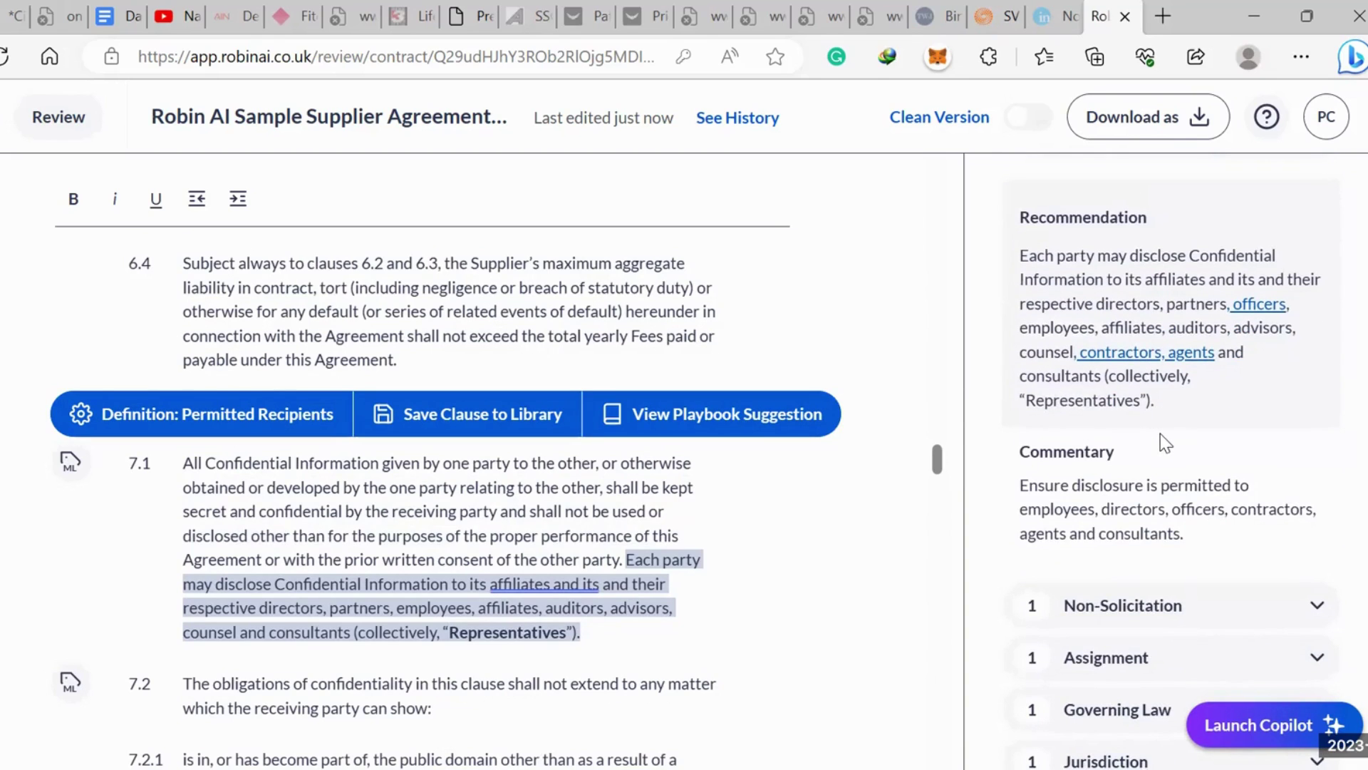
scroll(1154, 442, down, 1)
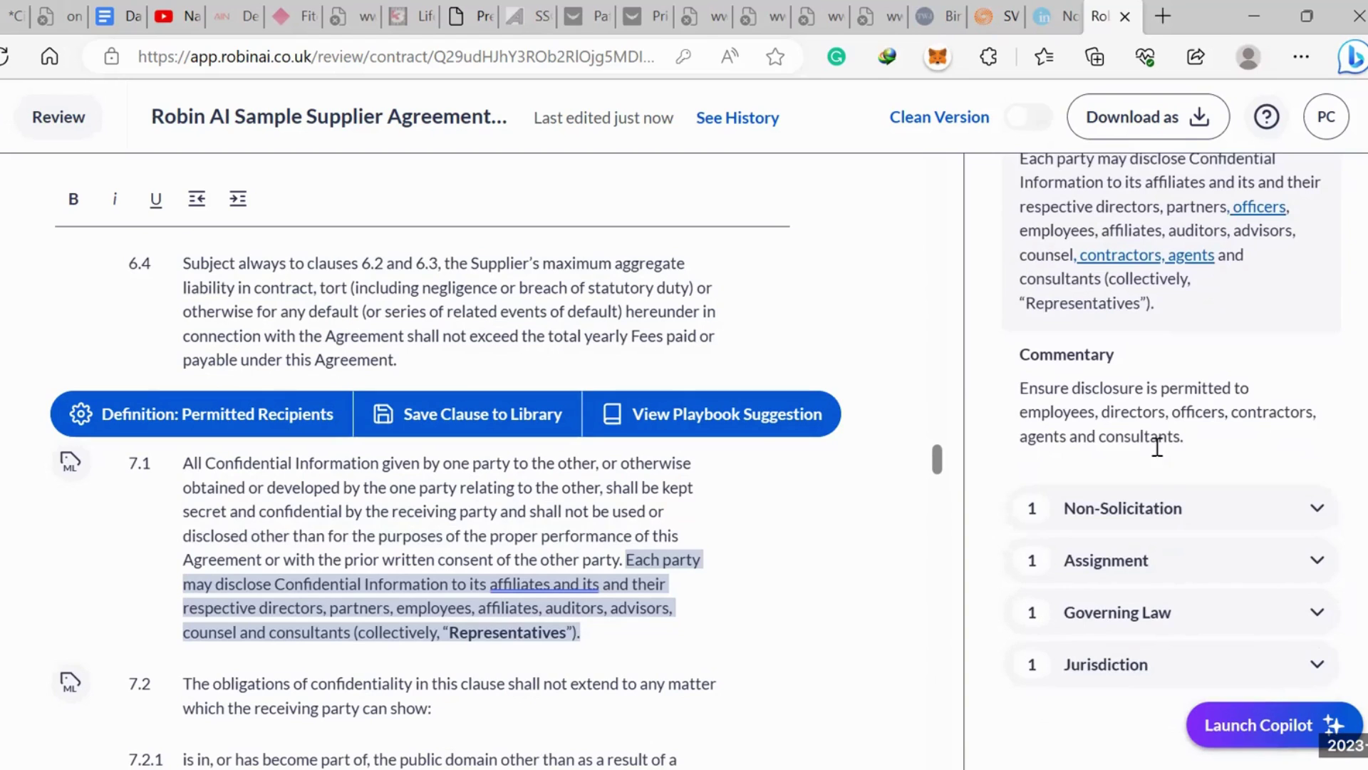
click(1142, 664)
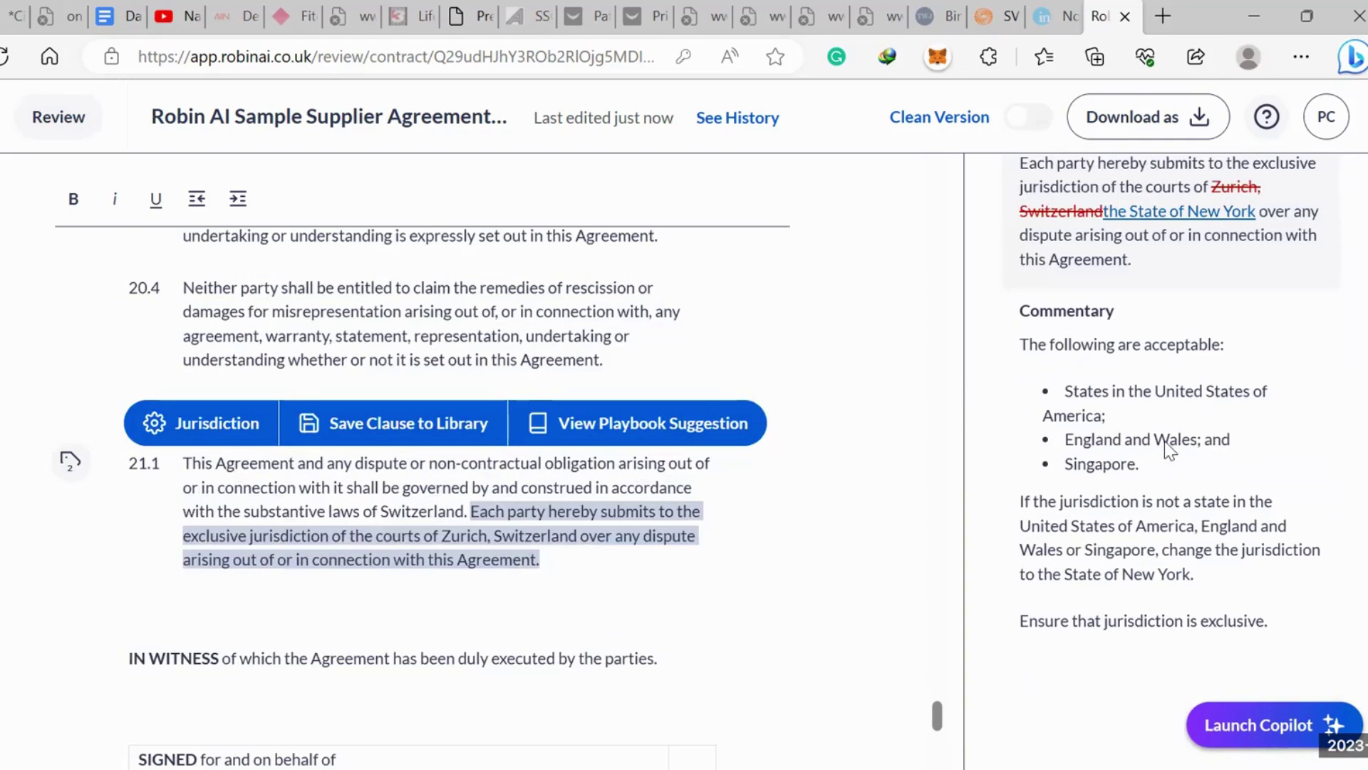
scroll(1169, 349, up, 1)
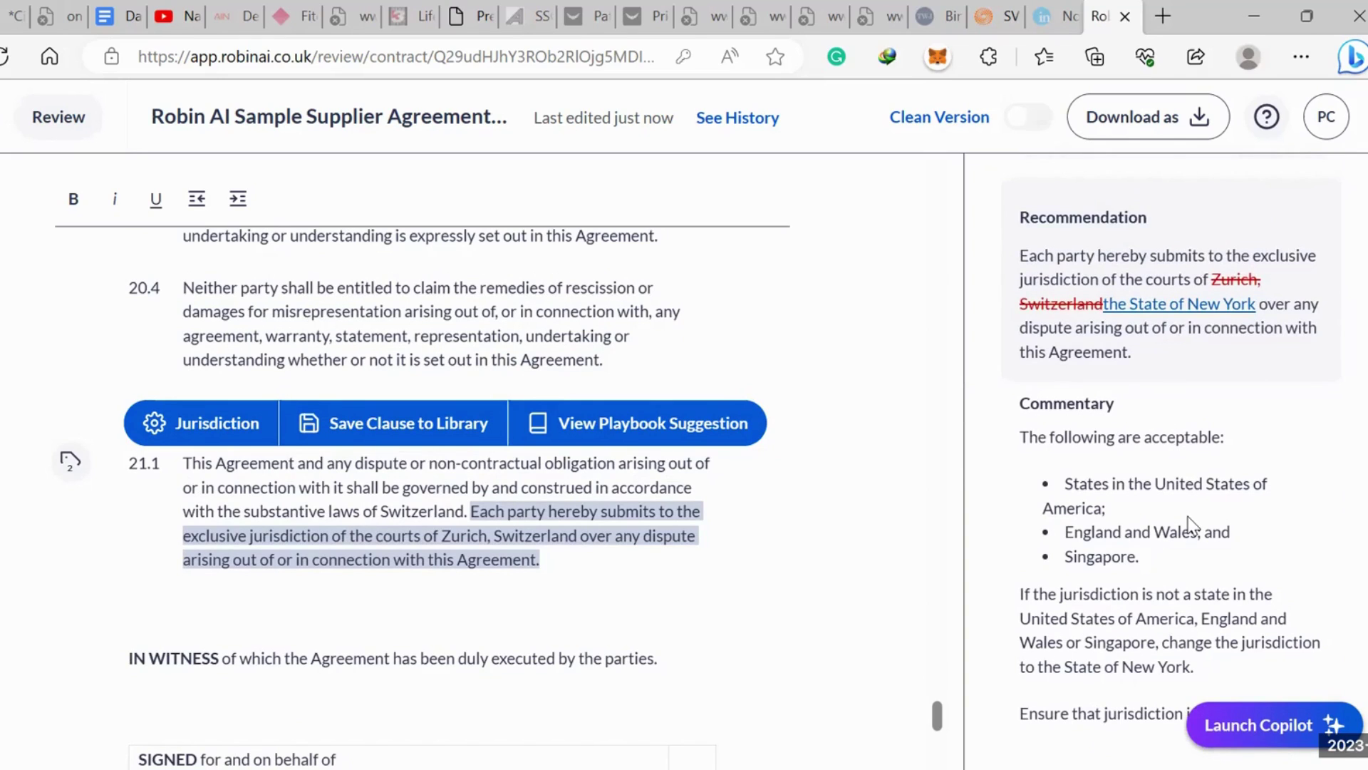
scroll(1188, 525, down, 1)
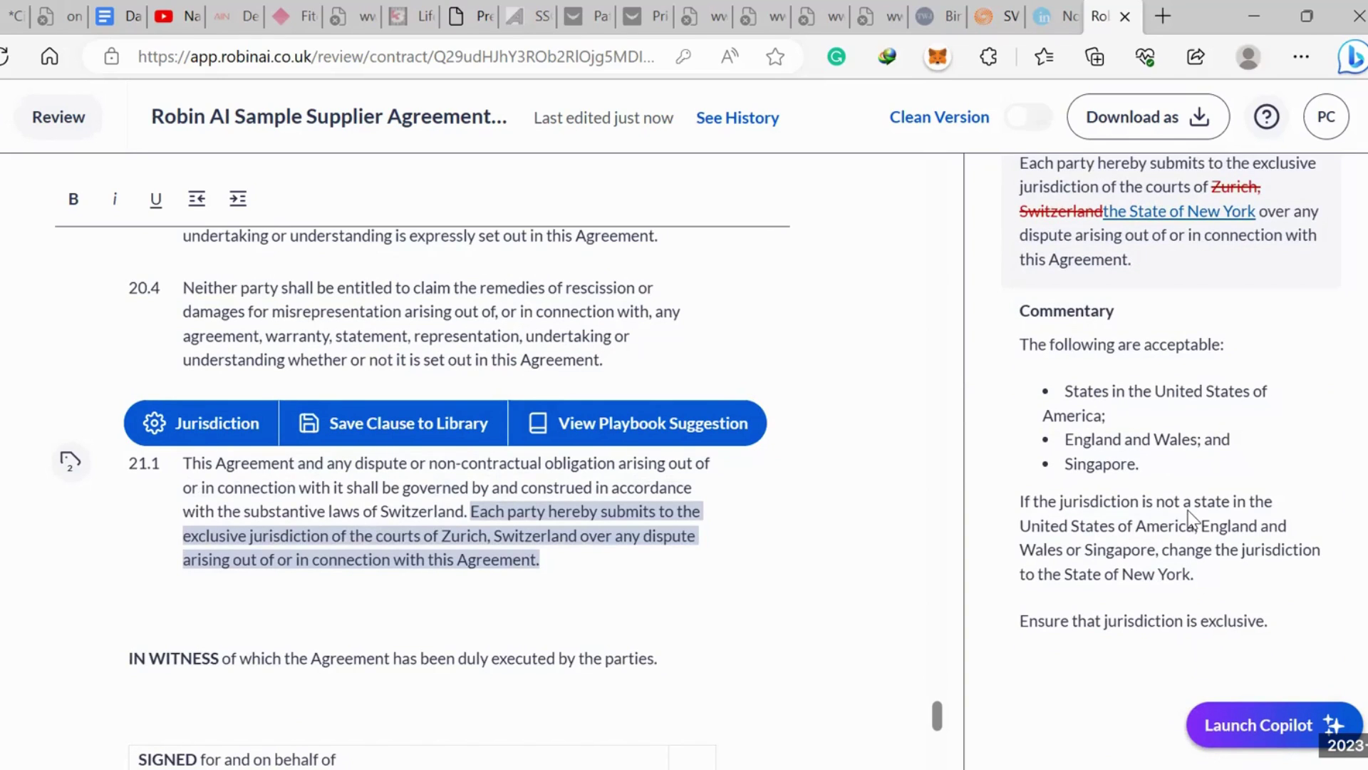
scroll(1179, 526, up, 1)
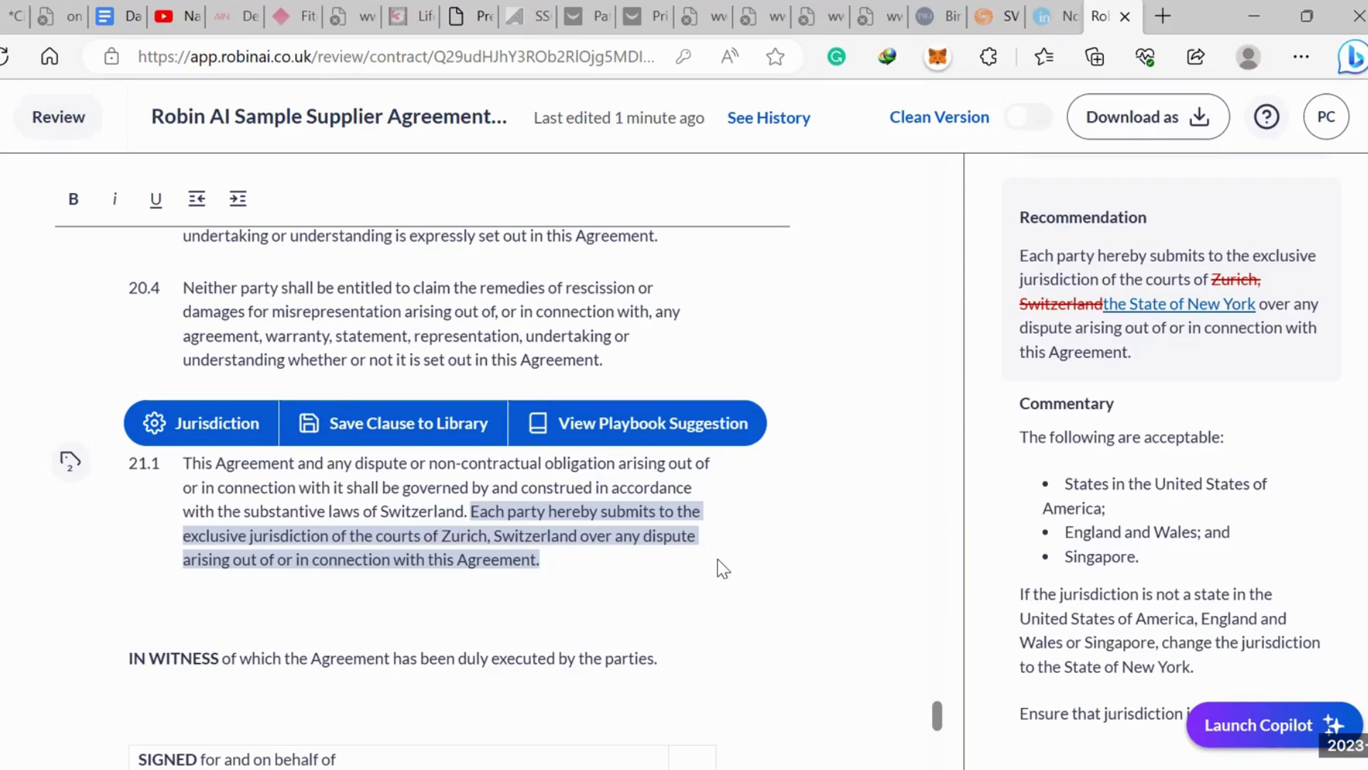
scroll(721, 565, up, 5)
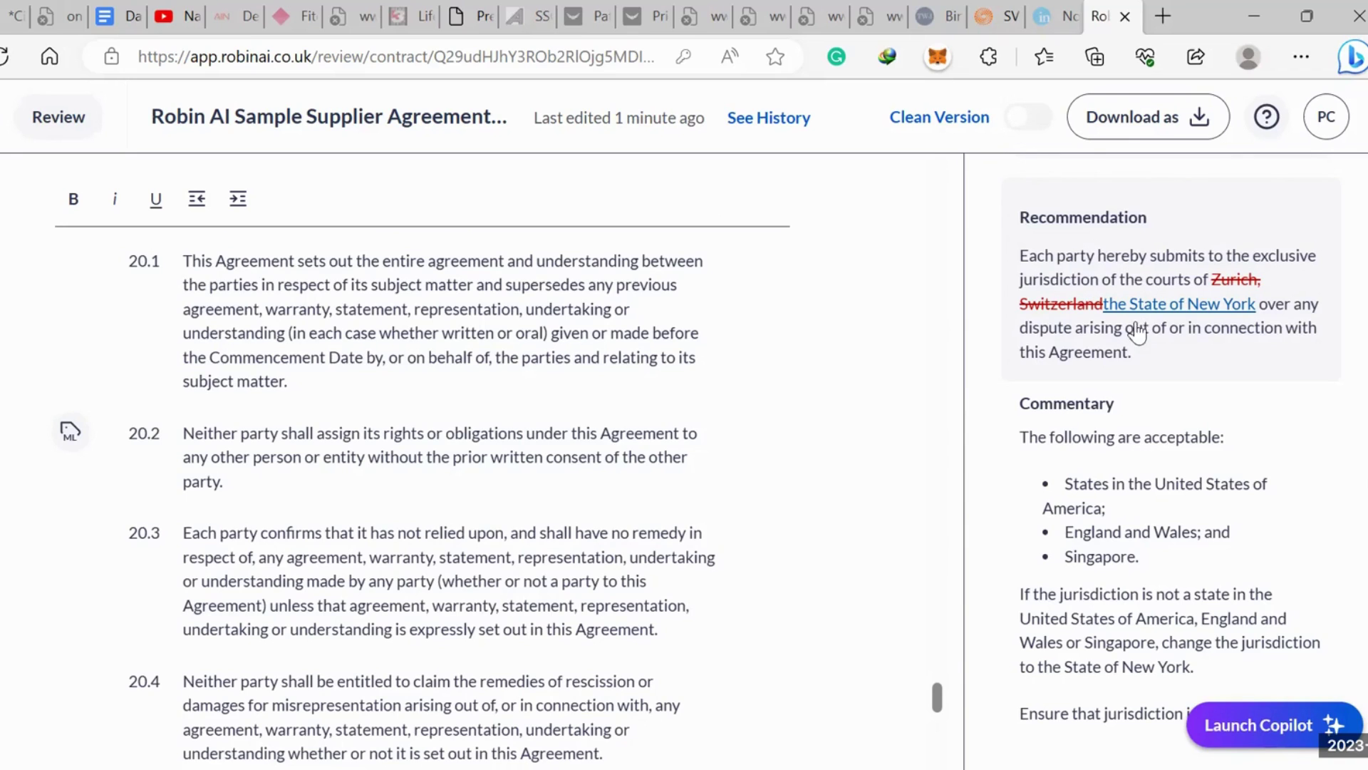
Step: Accept the Jurisdiction suggestion so clause 21.1 names the courts of the State of New York
click(1111, 347)
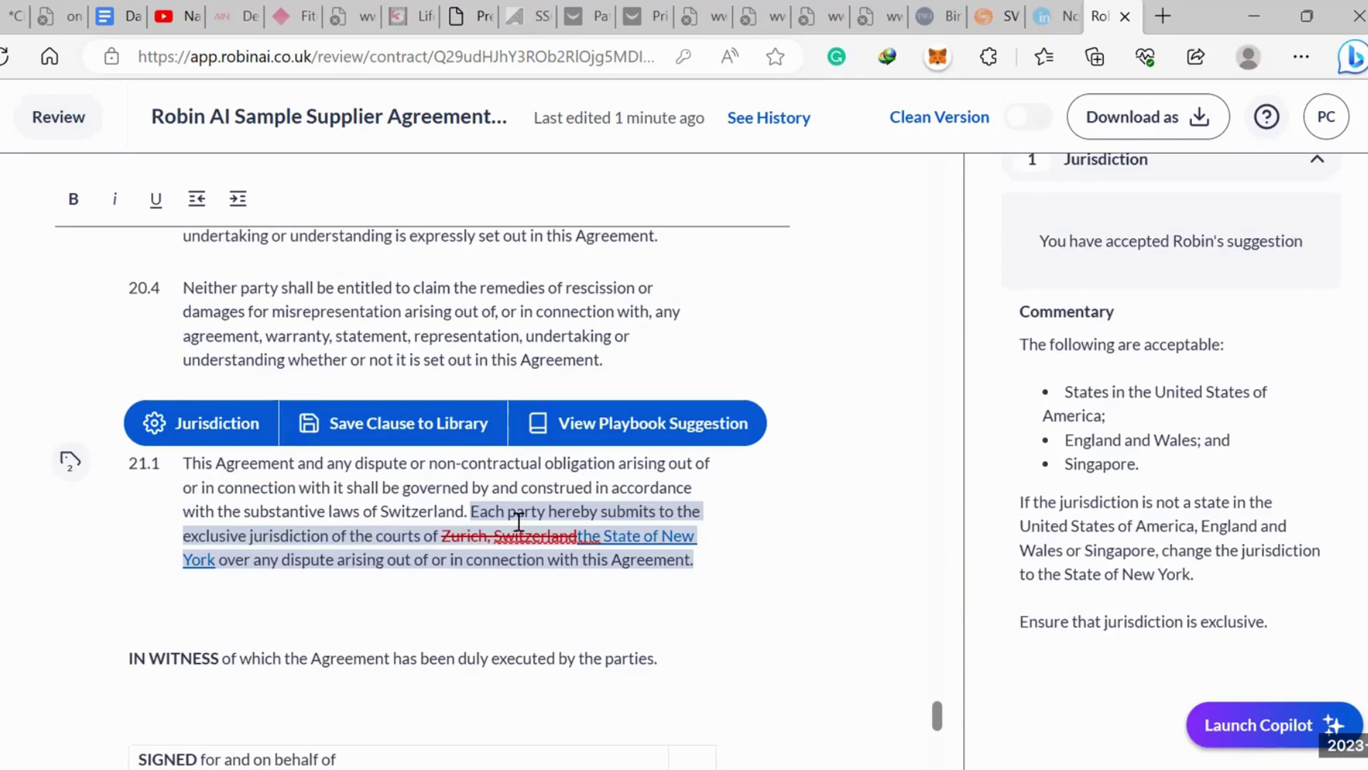